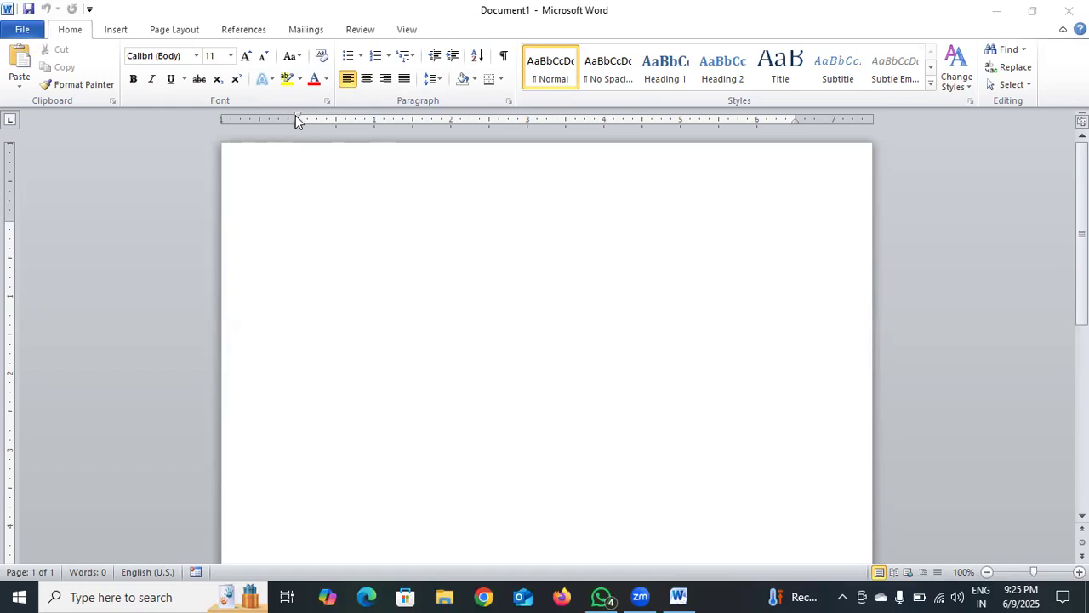
- Narrow the blank page's left, top, right and bottom margins to about 0.3 inch each using the rulers
click(175, 30)
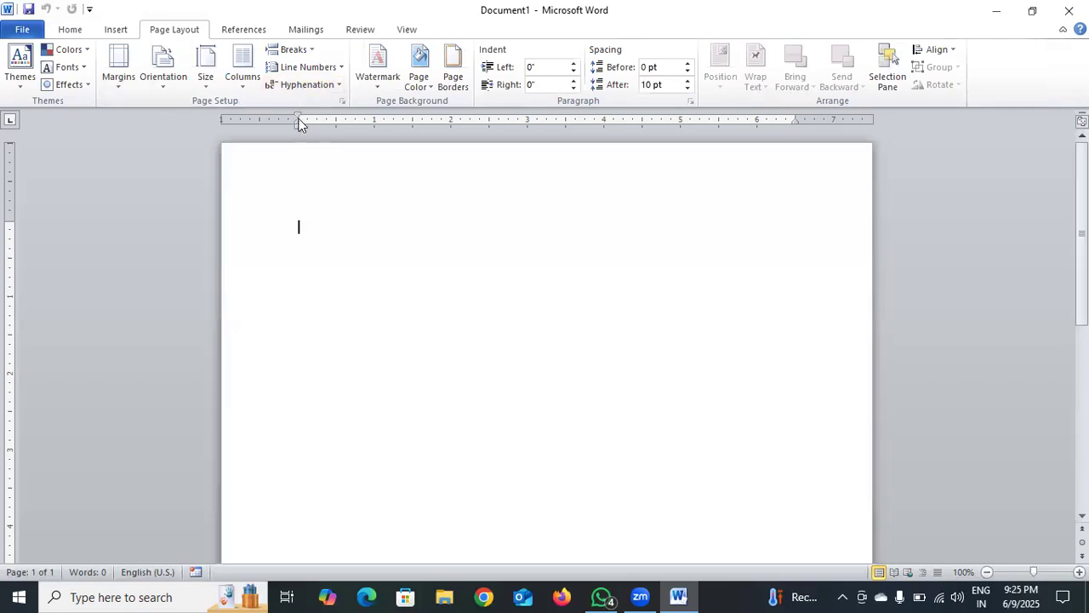
drag(296, 115, 245, 116)
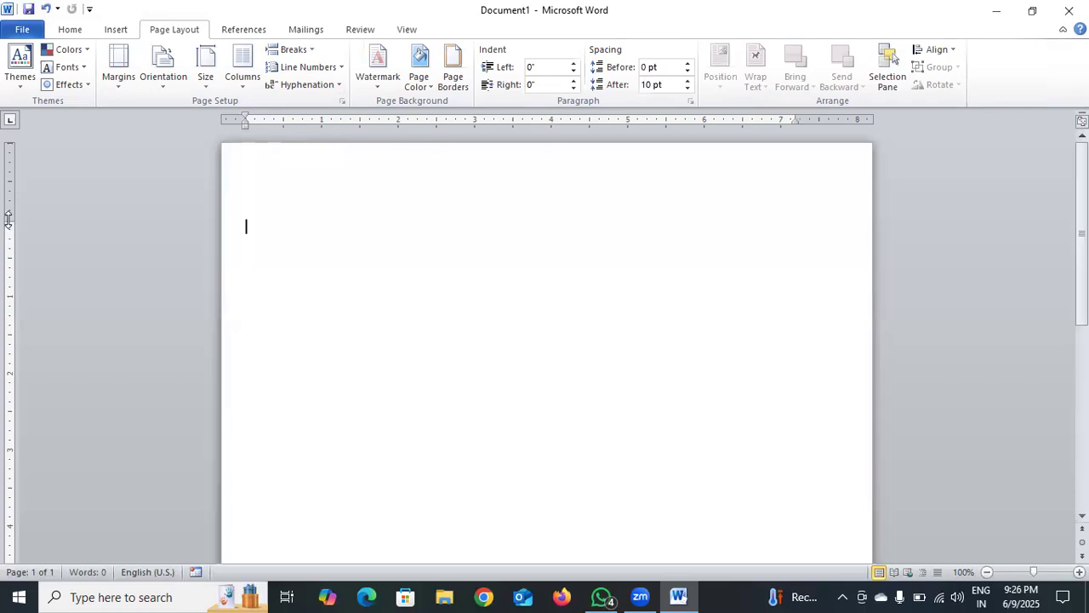
drag(8, 223, 7, 158)
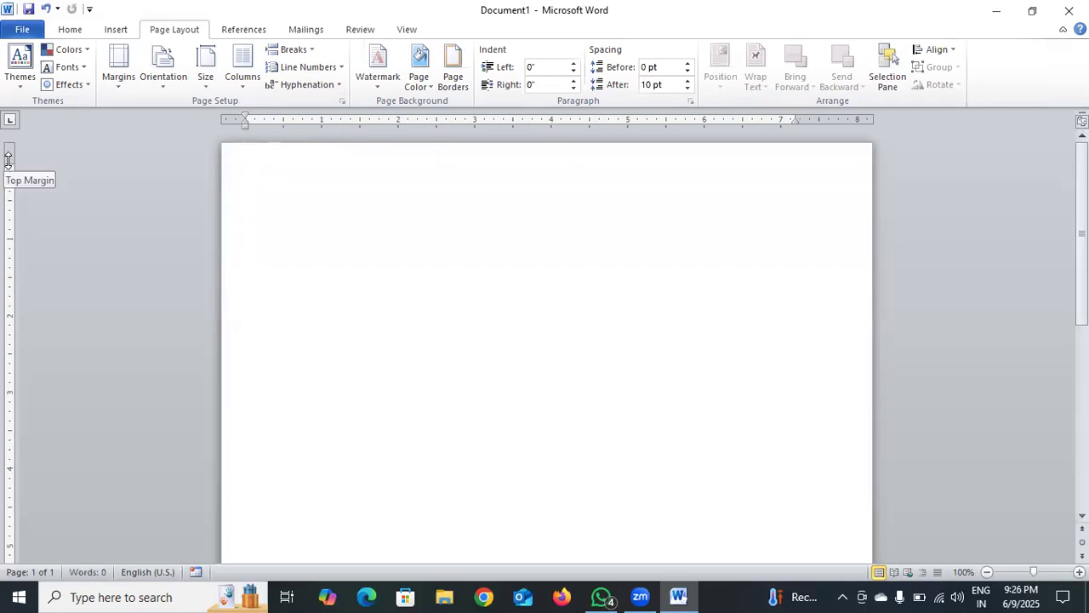
drag(793, 119, 848, 123)
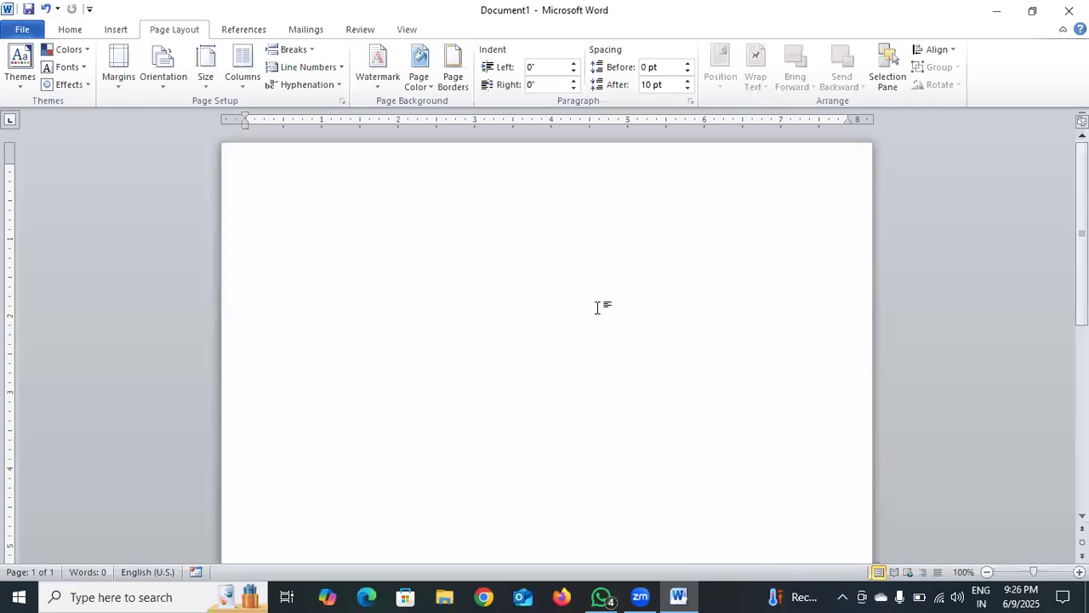
scroll(19, 449, down, 8)
drag(8, 471, 28, 529)
scroll(468, 360, up, 8)
mouse_move(1083, 247)
mouse_down()
mouse_move(1082, 430)
mouse_move(1082, 245)
mouse_up()
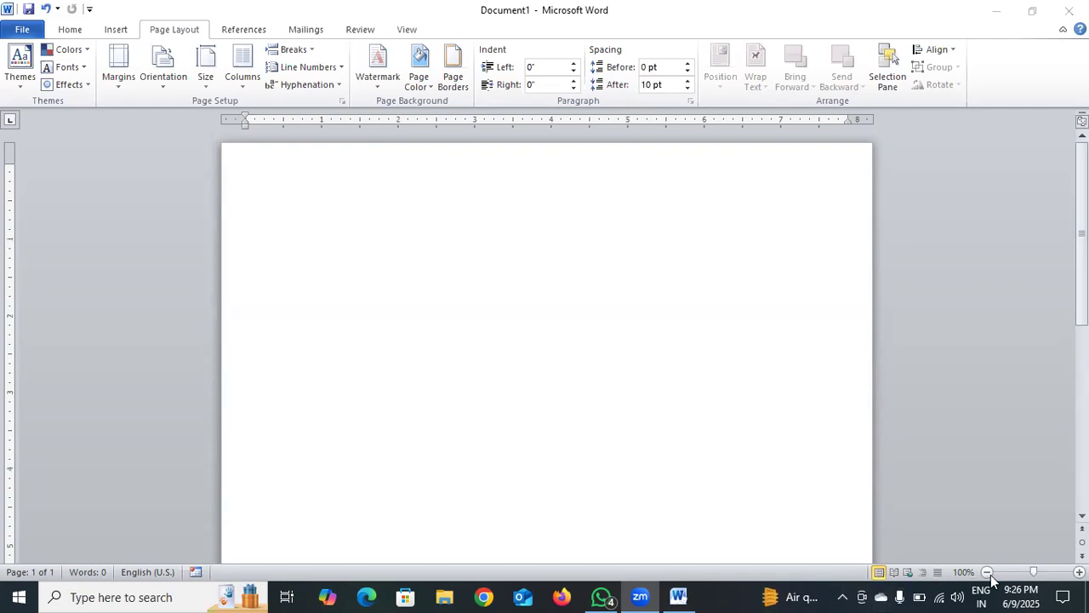
- View the blank page in Full Screen Reading view and return to Print Layout
click(879, 573)
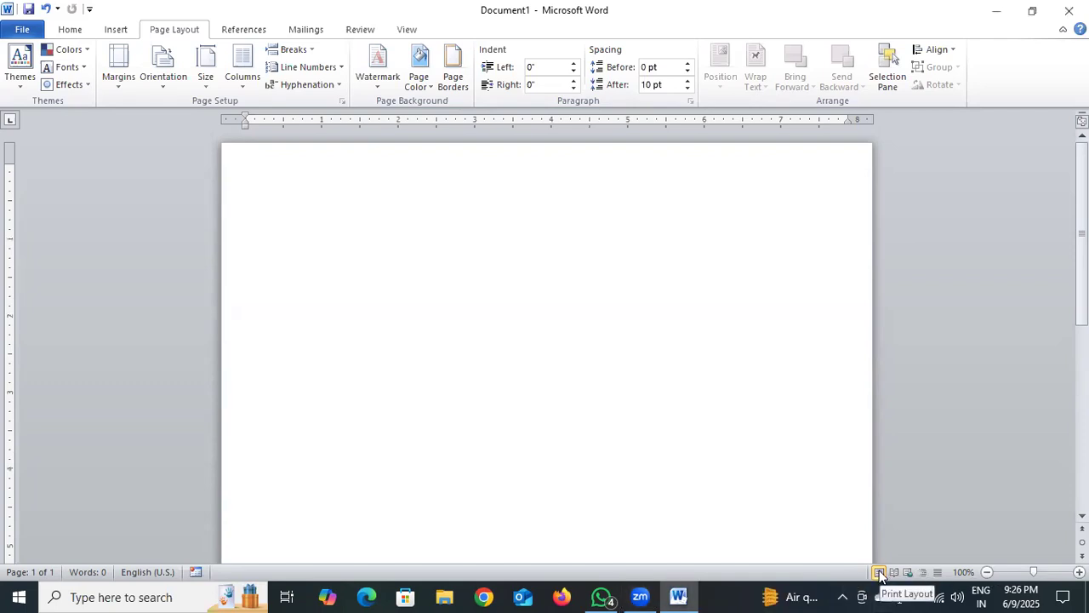
click(900, 574)
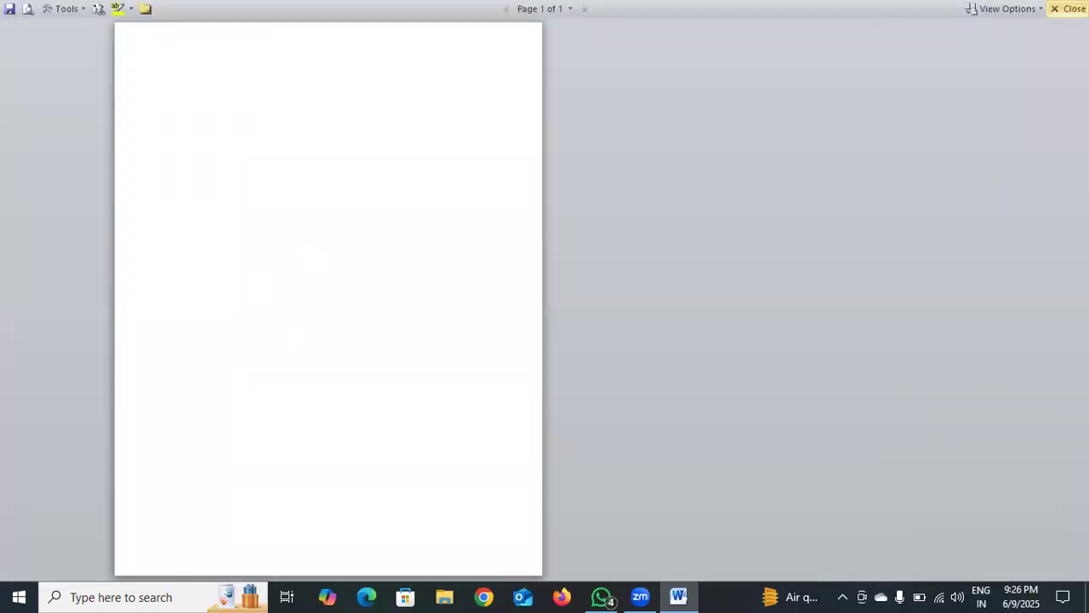
click(1070, 8)
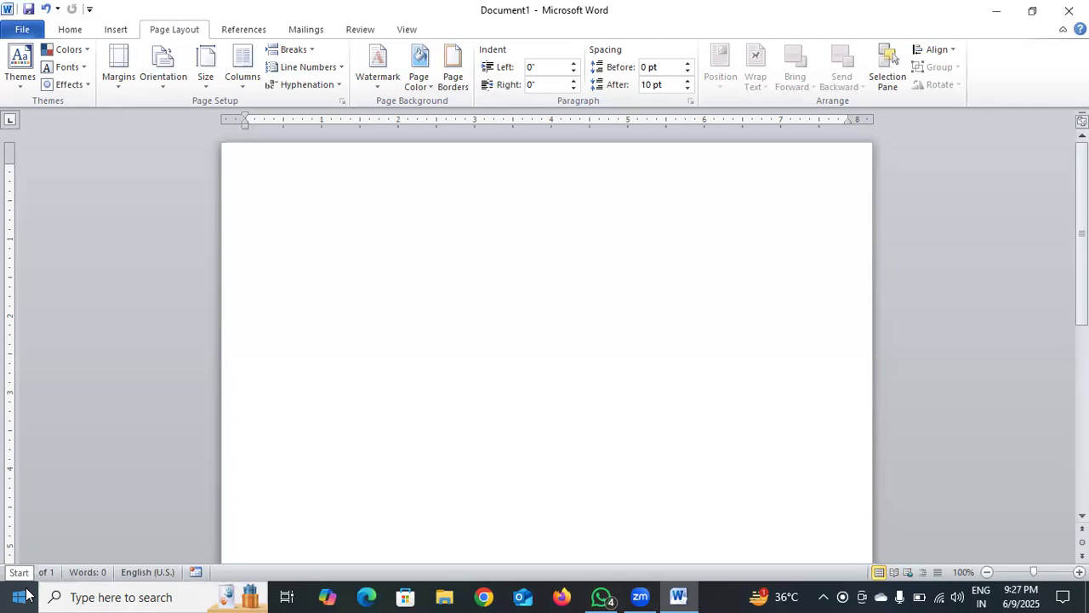
- Try centre, right and left alignment on the empty paragraph, and set it to justified
click(71, 33)
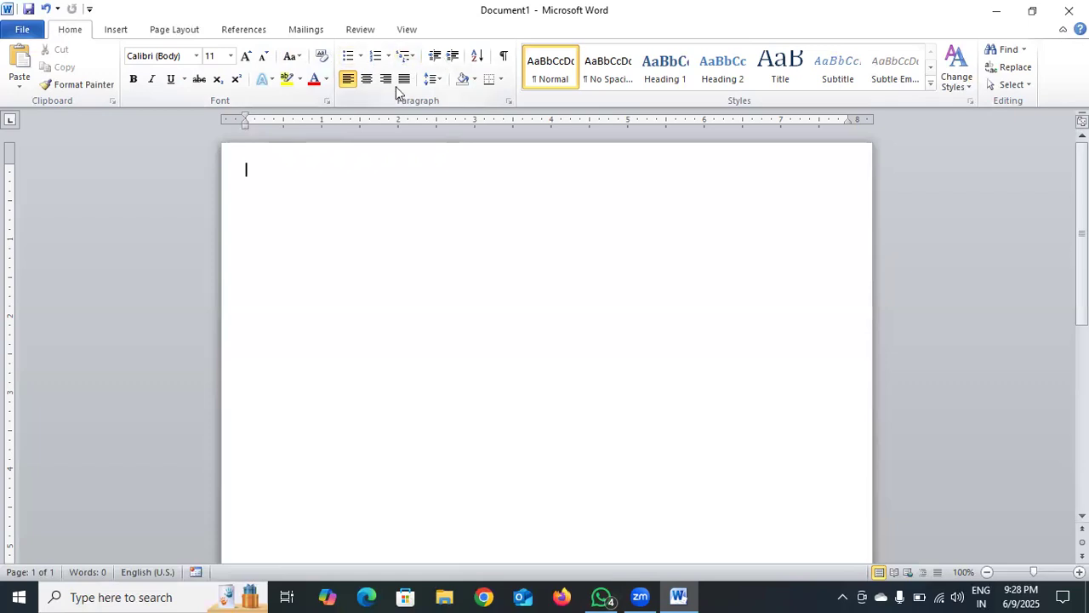
click(366, 80)
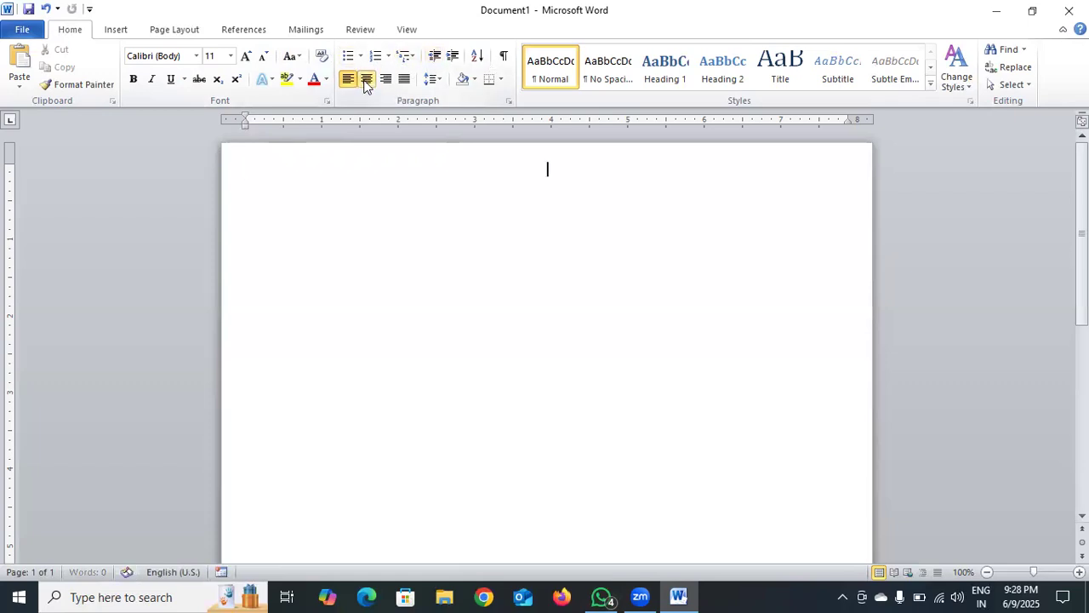
click(384, 79)
click(351, 81)
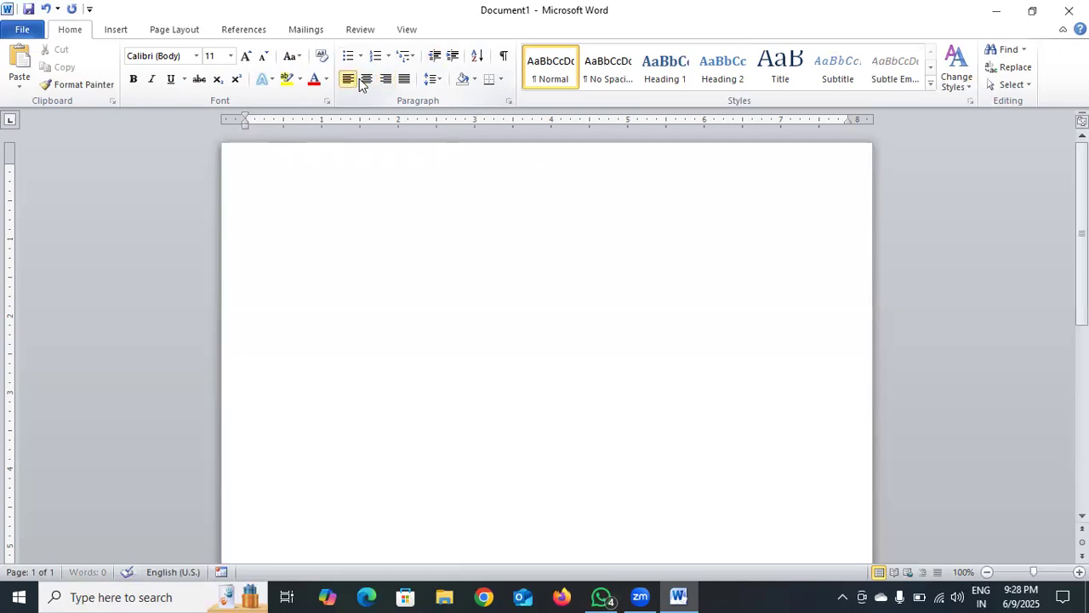
click(405, 80)
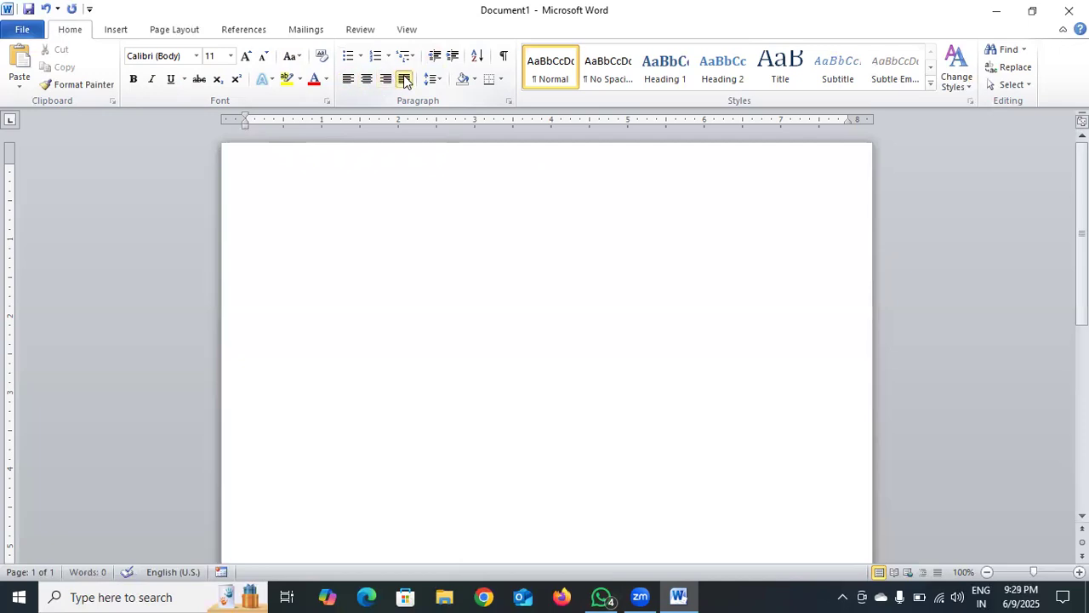
- Examine the line spacing, border, sort, multilevel list, numbering and bullet options without applying any of them
click(436, 80)
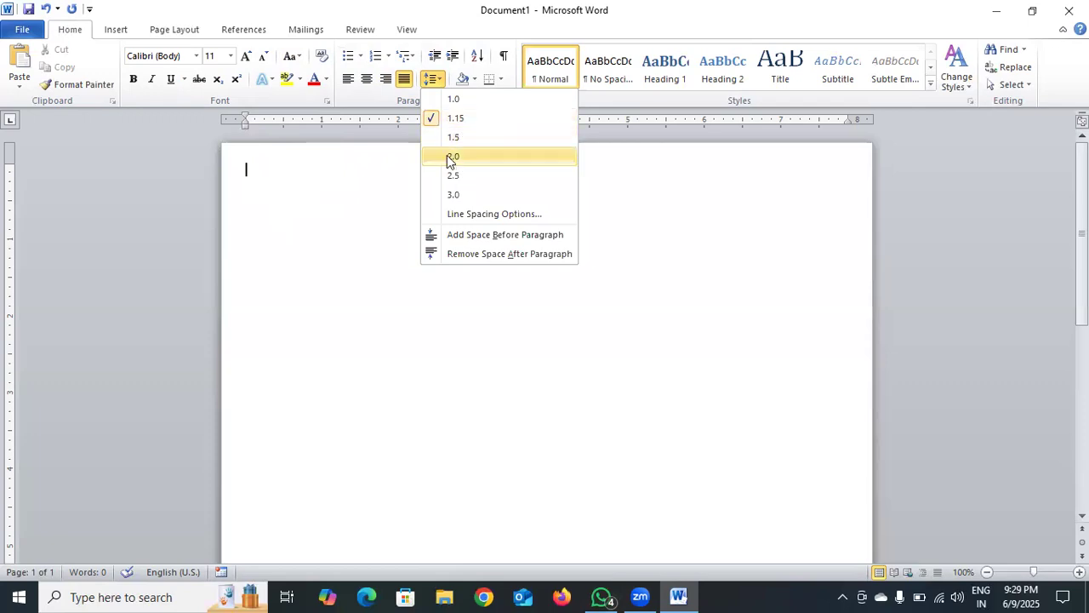
click(500, 79)
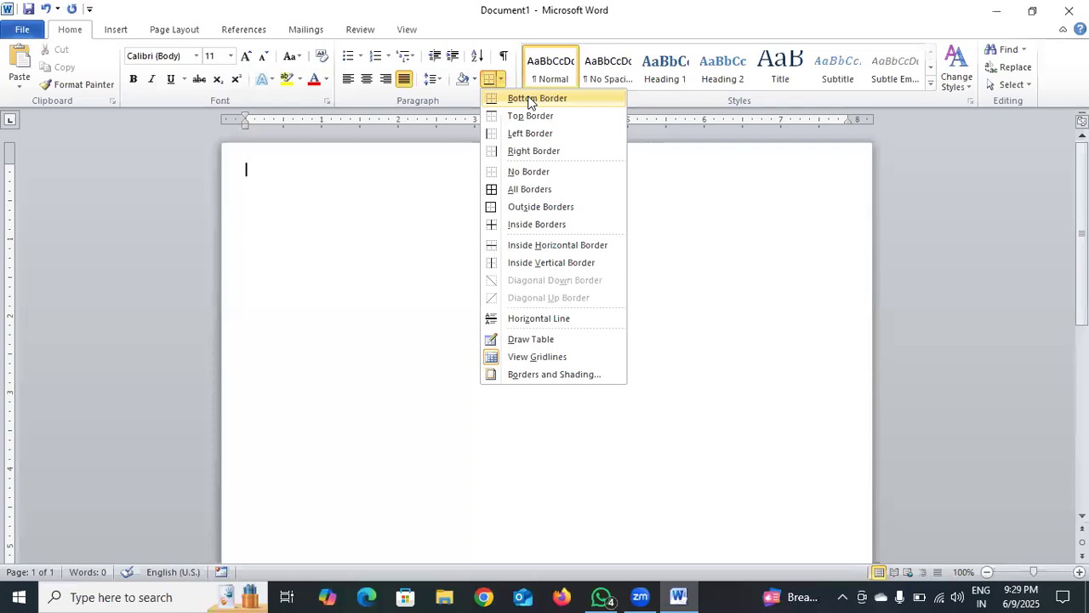
click(478, 57)
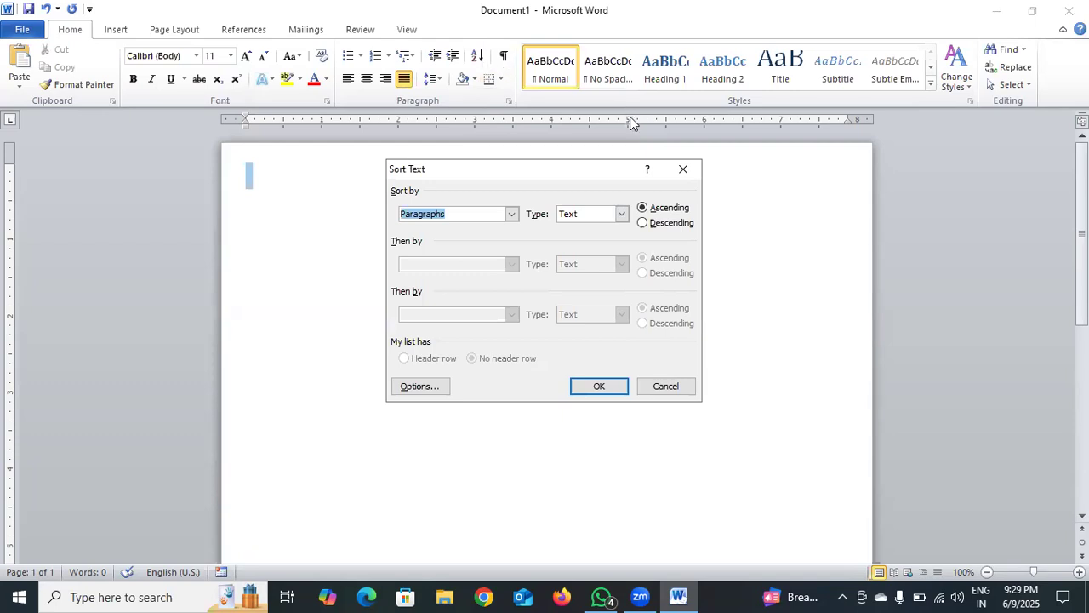
click(683, 166)
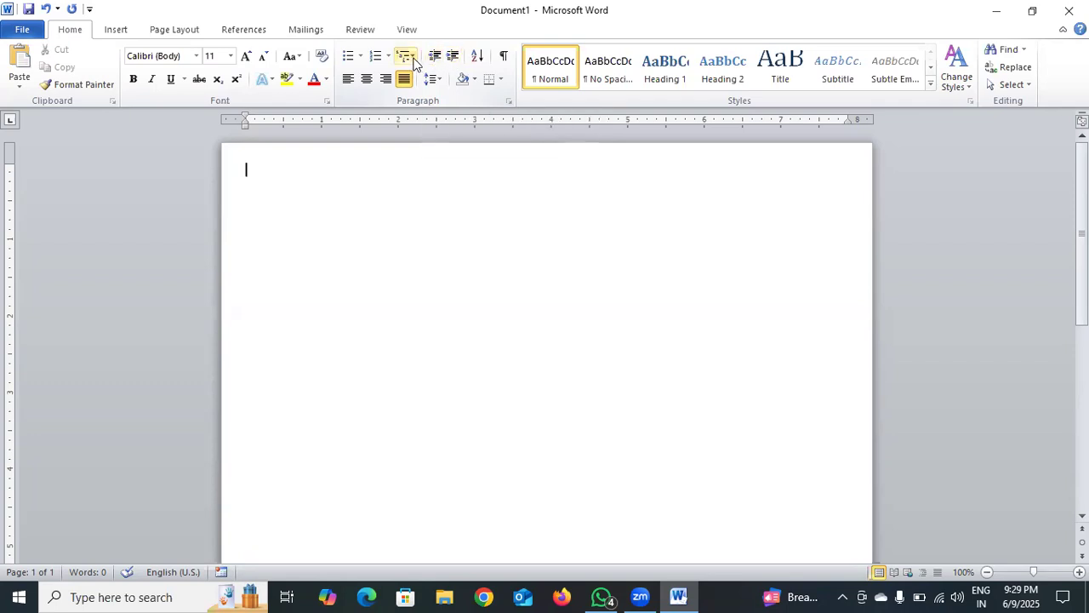
click(414, 63)
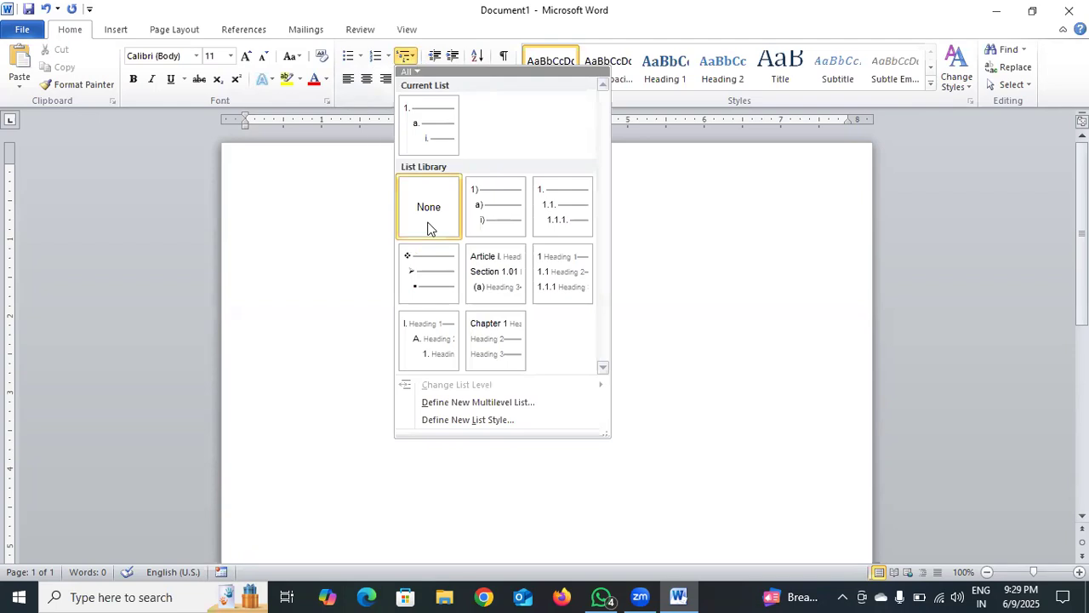
click(383, 57)
click(383, 58)
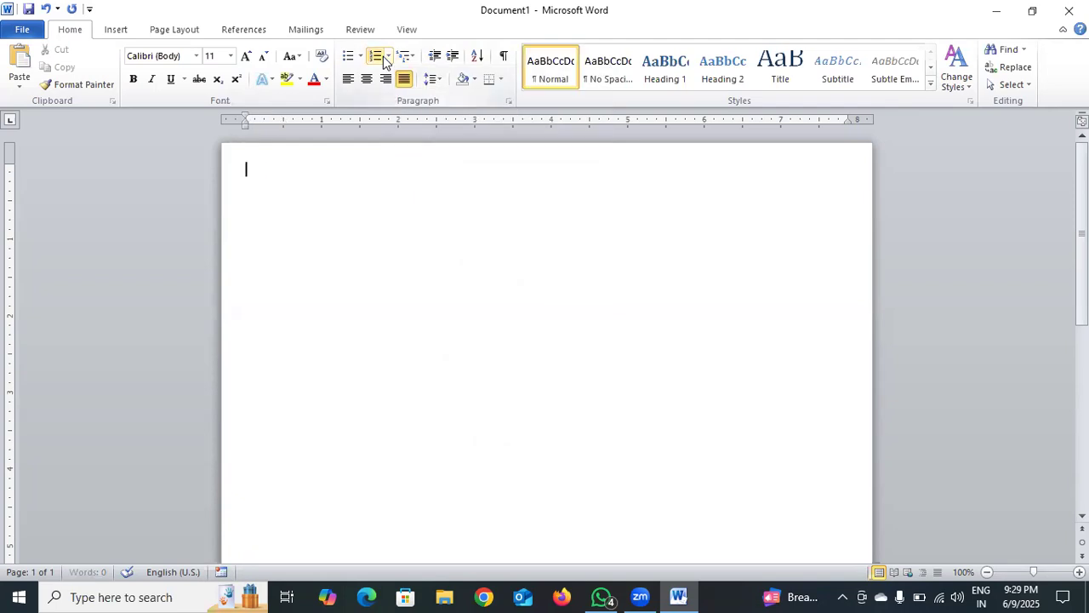
click(390, 58)
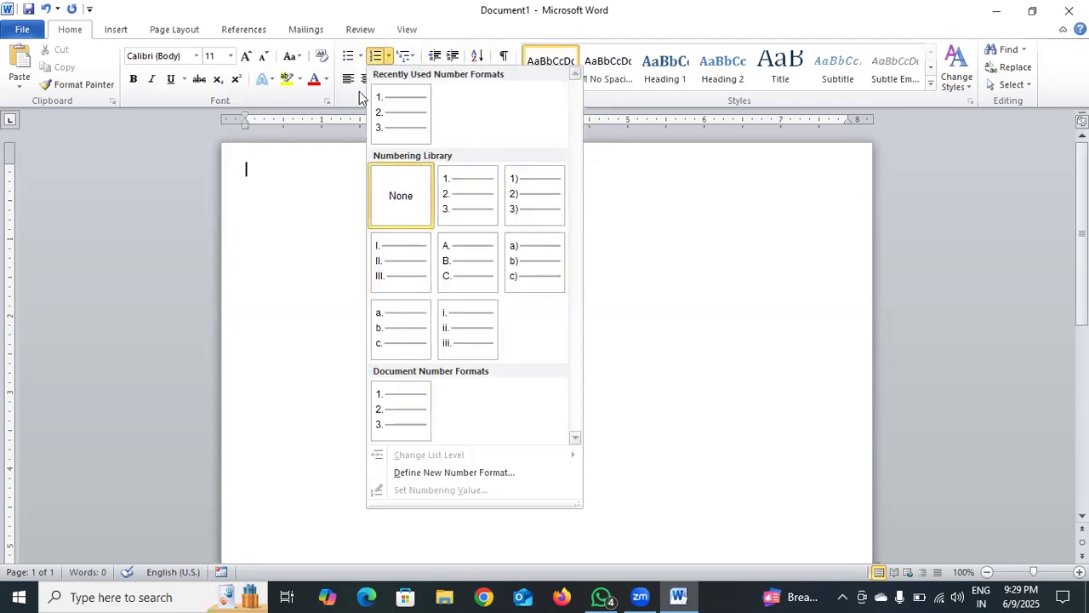
click(360, 56)
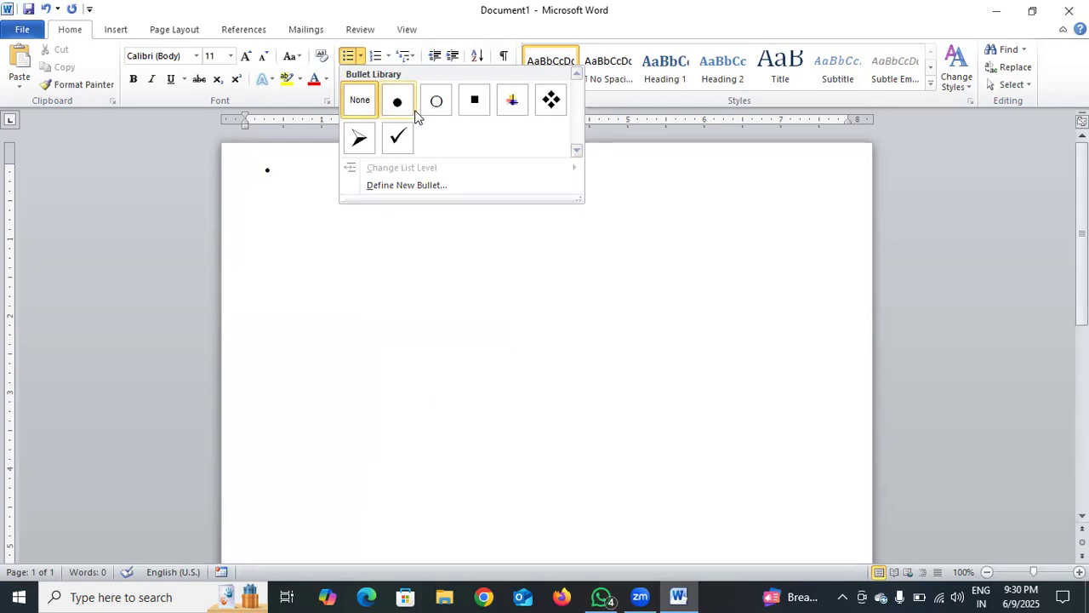
click(588, 143)
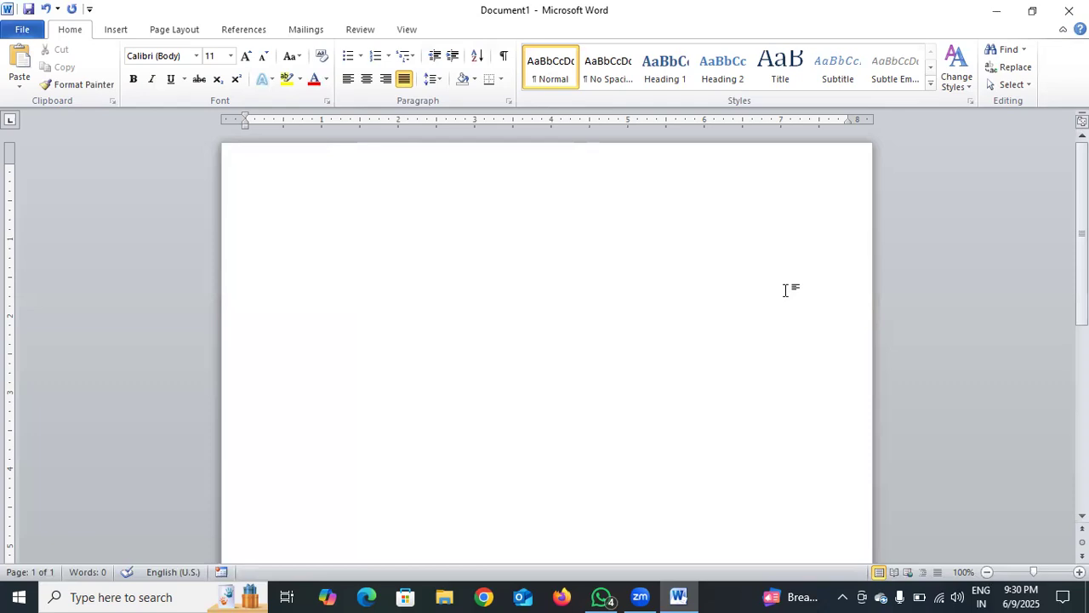
- Generate ten paragraphs of sample text with =RAND(10)
text(=RAND(10))
key(Return)
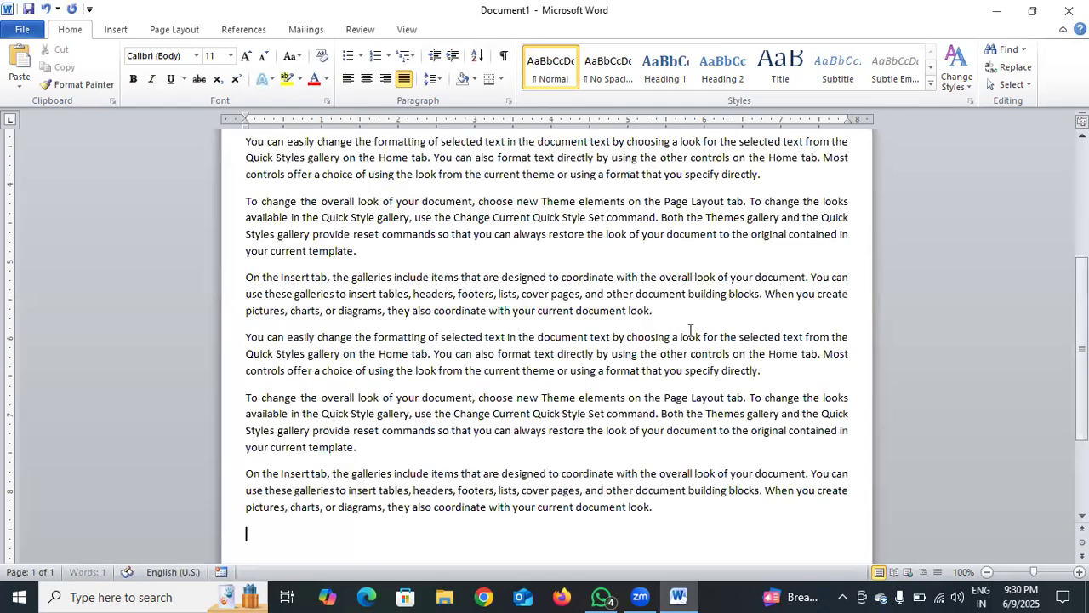
scroll(690, 330, up, 6)
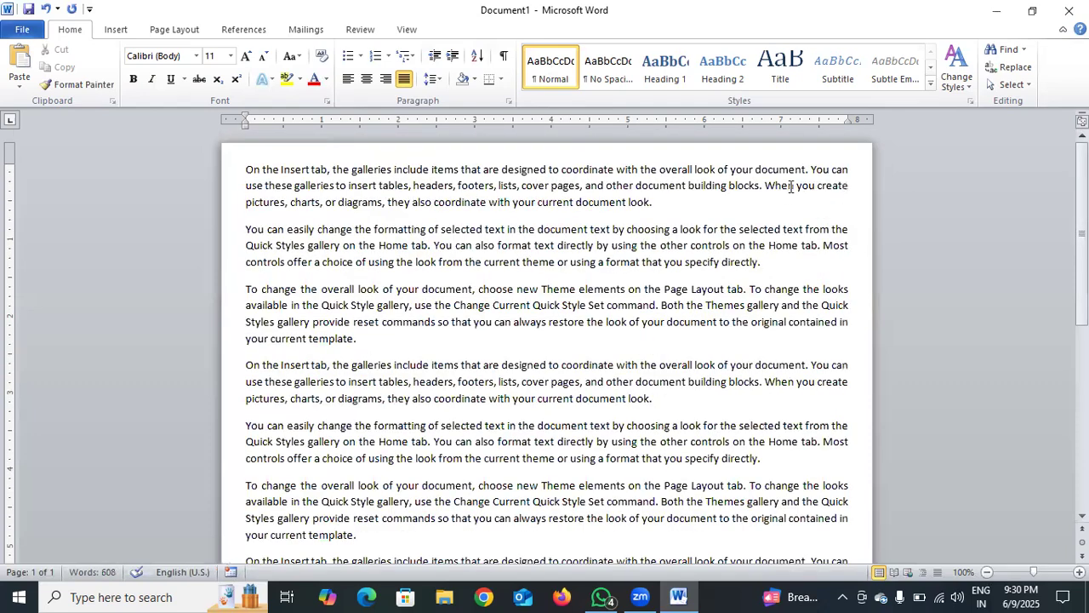
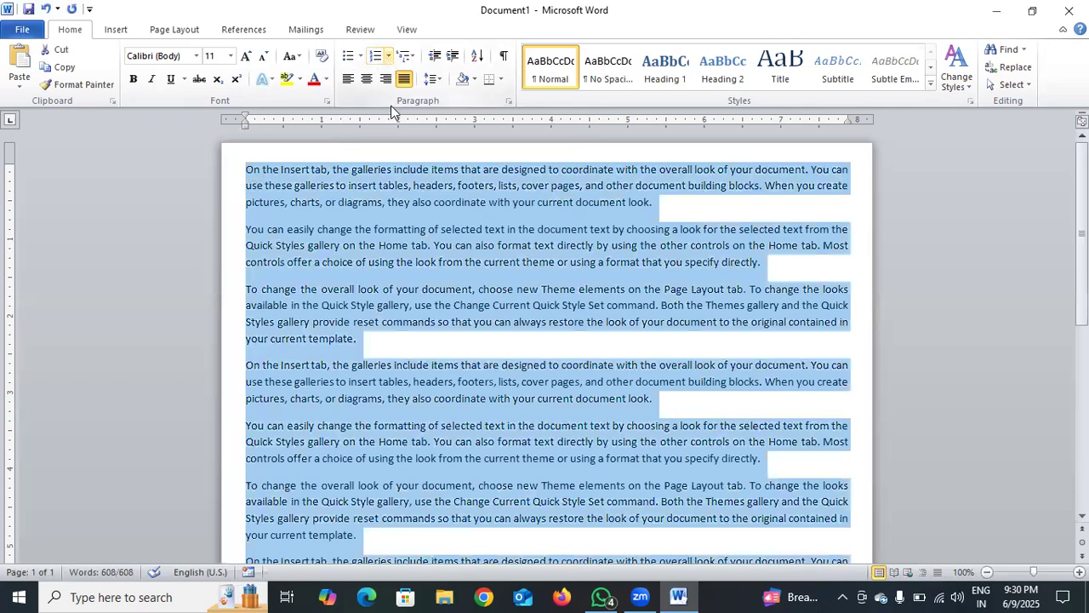
- Apply a 1., 2., 3. numbered list to all the sample paragraphs and check it through the page
click(336, 252)
scroll(336, 251, down, 4)
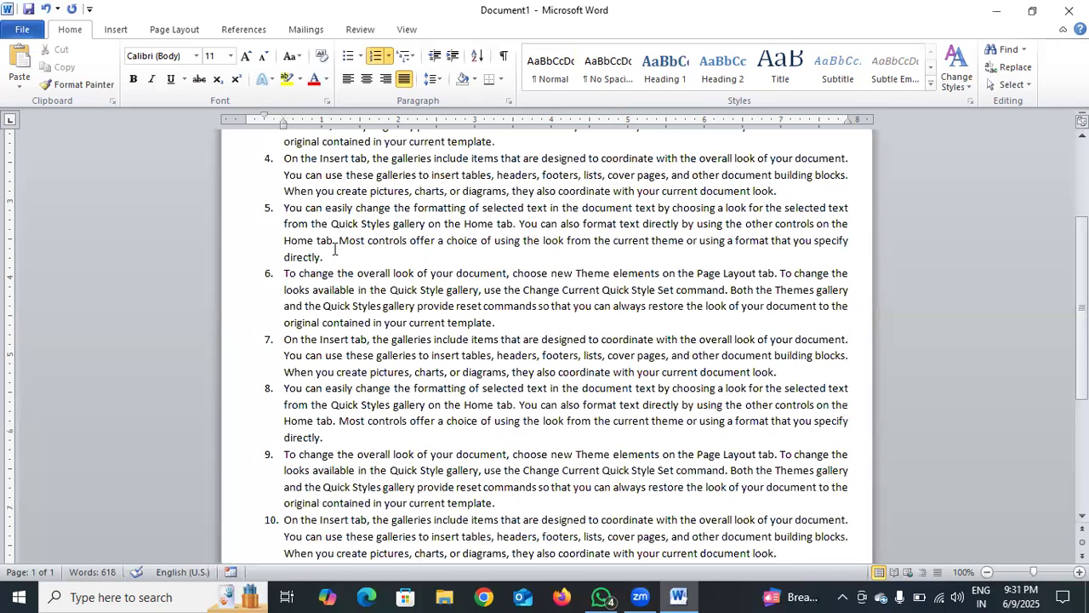
scroll(26, 158, up, 4)
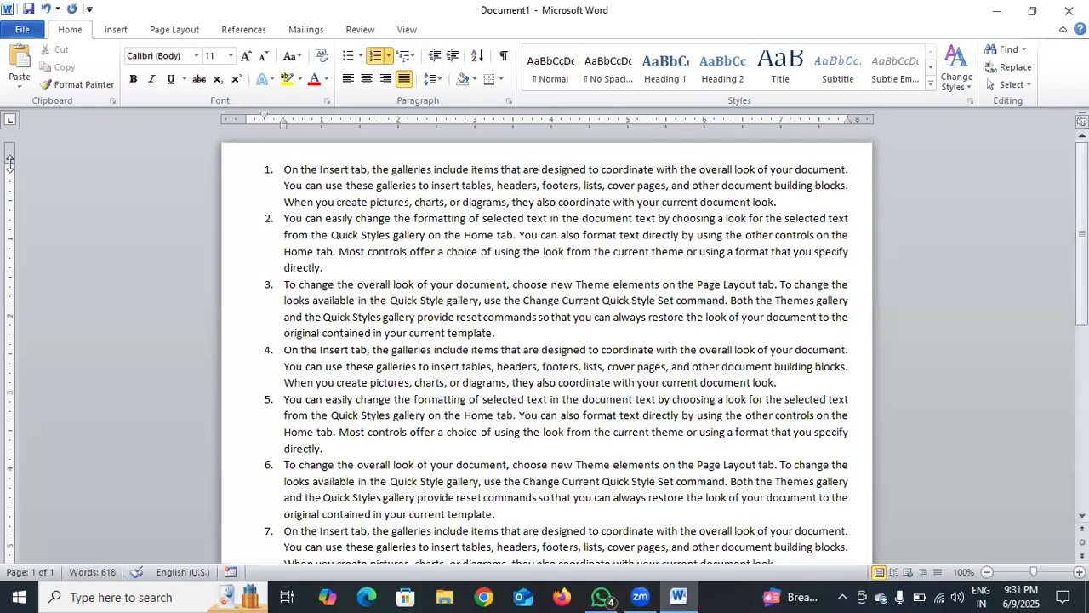
- Widen the top margin to about 0.6 inch and the right margin to about 0.45 inch, and try adjusting the left and bottom margins
drag(10, 163, 14, 189)
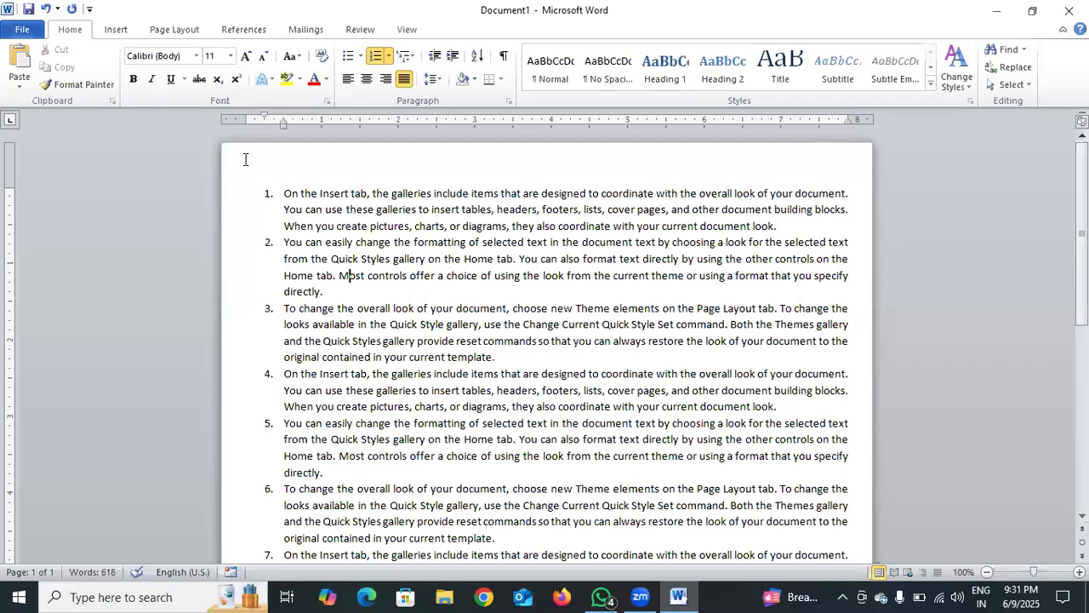
drag(243, 117, 250, 119)
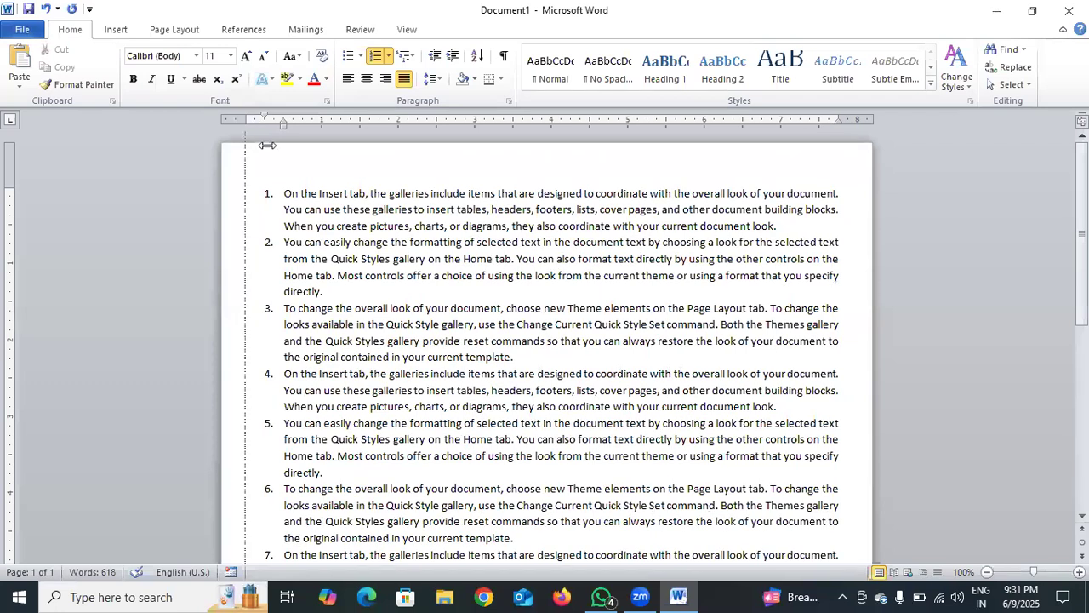
scroll(534, 262, down, 9)
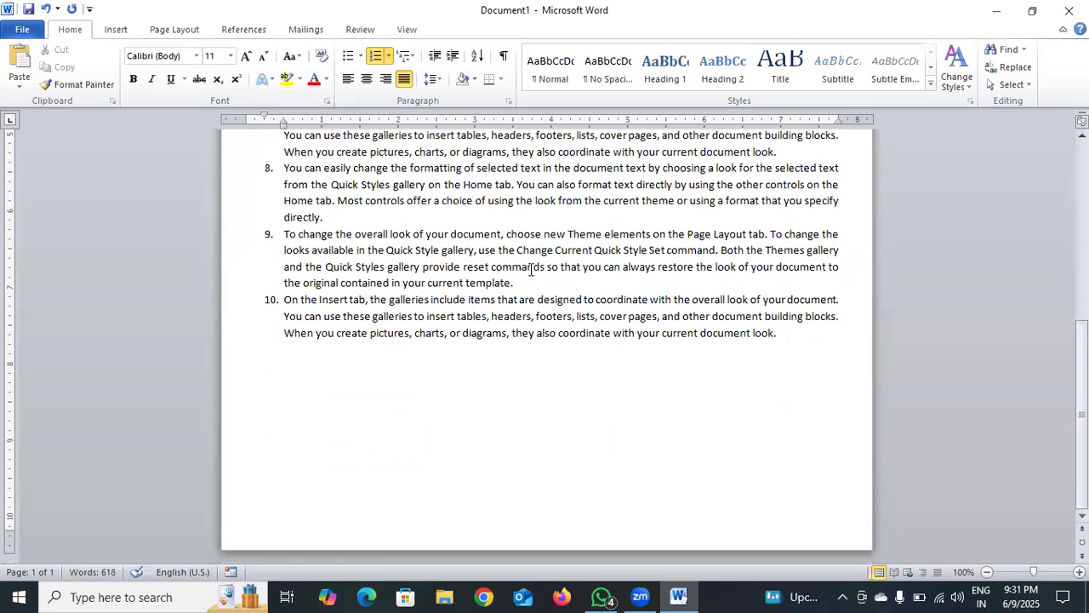
drag(10, 526, 9, 500)
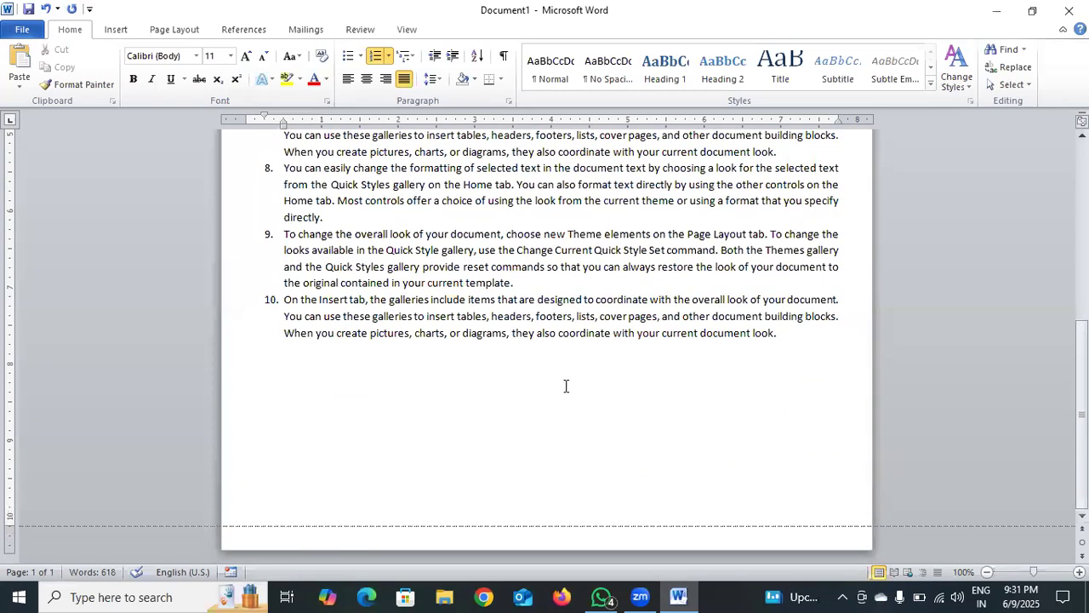
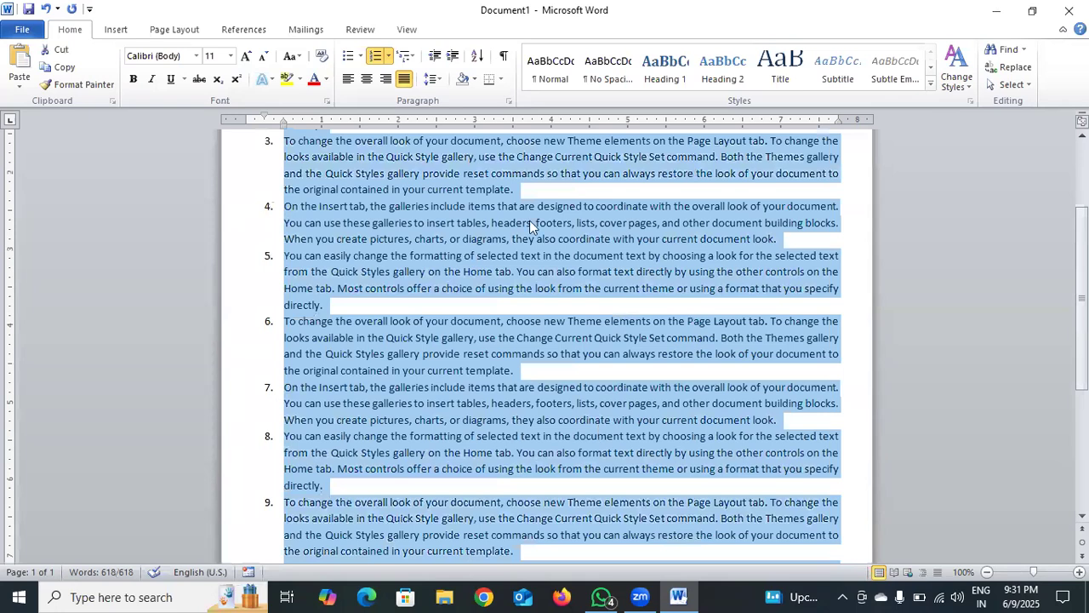
- Make all the numbered text in the document bold and italic
scroll(132, 85, up, 3)
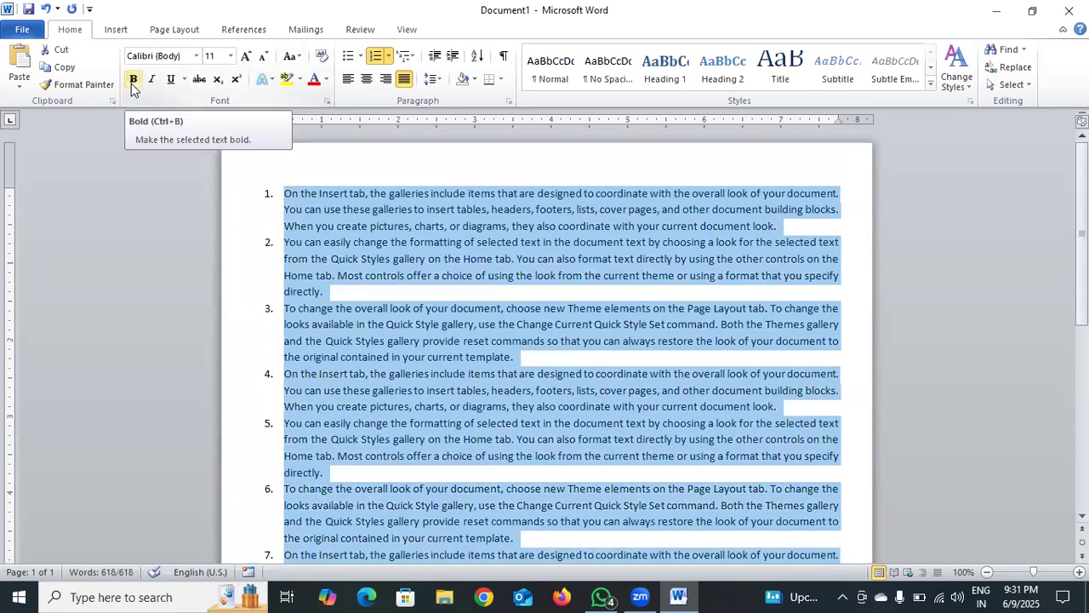
key(ctrl+b)
click(297, 228)
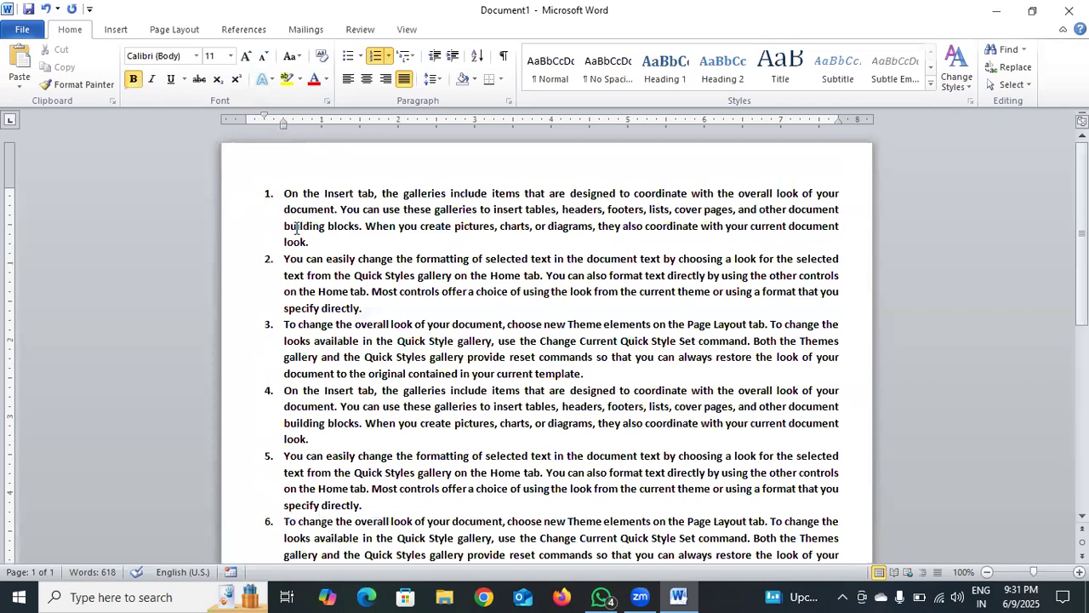
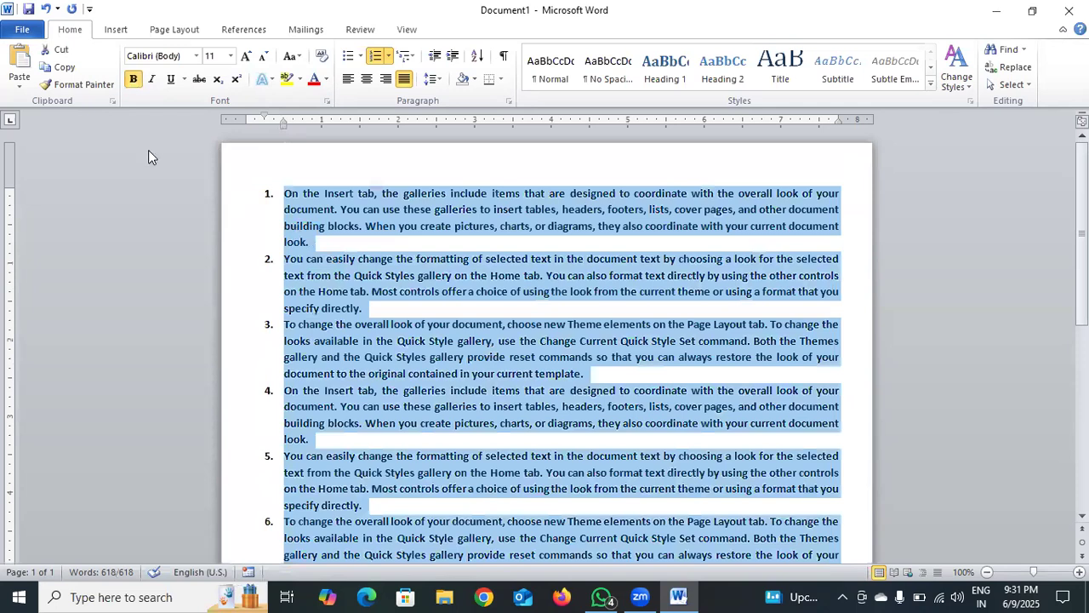
click(153, 79)
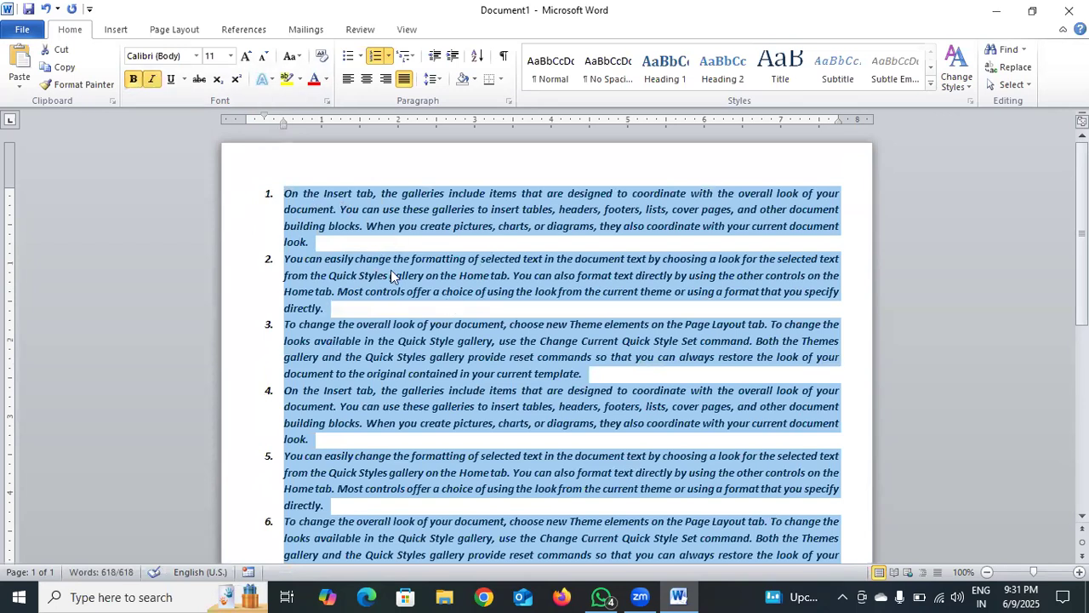
- Try underlining all the numbered text, and clear its underline, italic and bold formatting
click(170, 80)
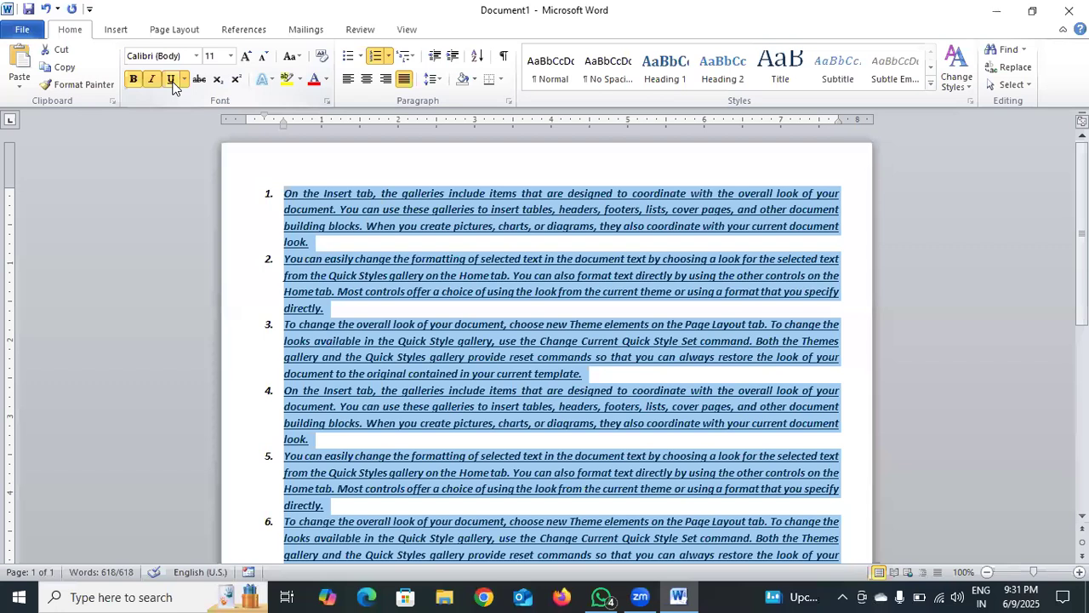
click(172, 82)
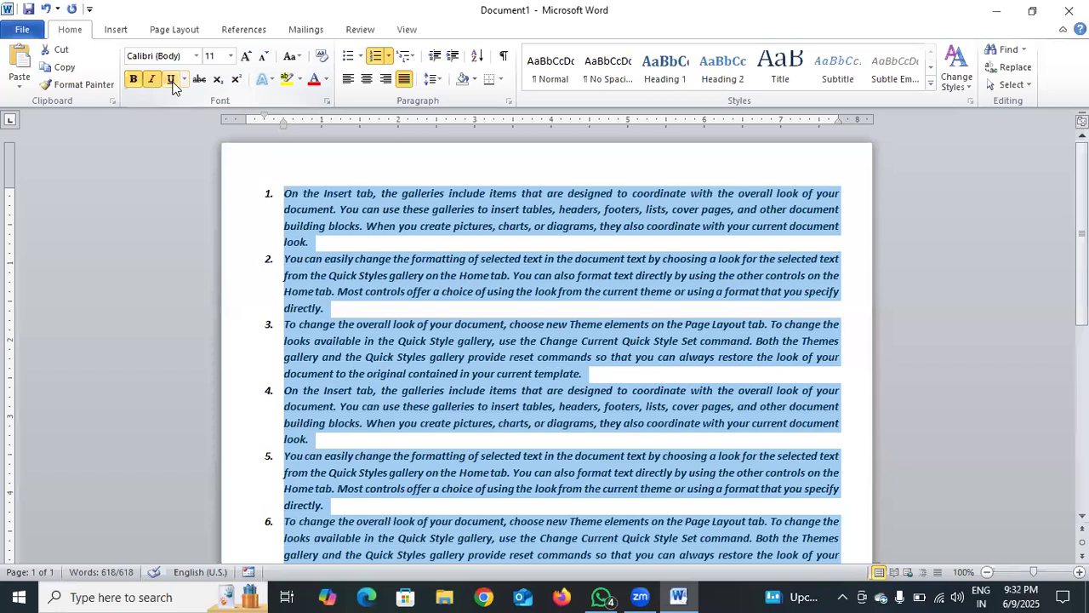
key(ctrl+i)
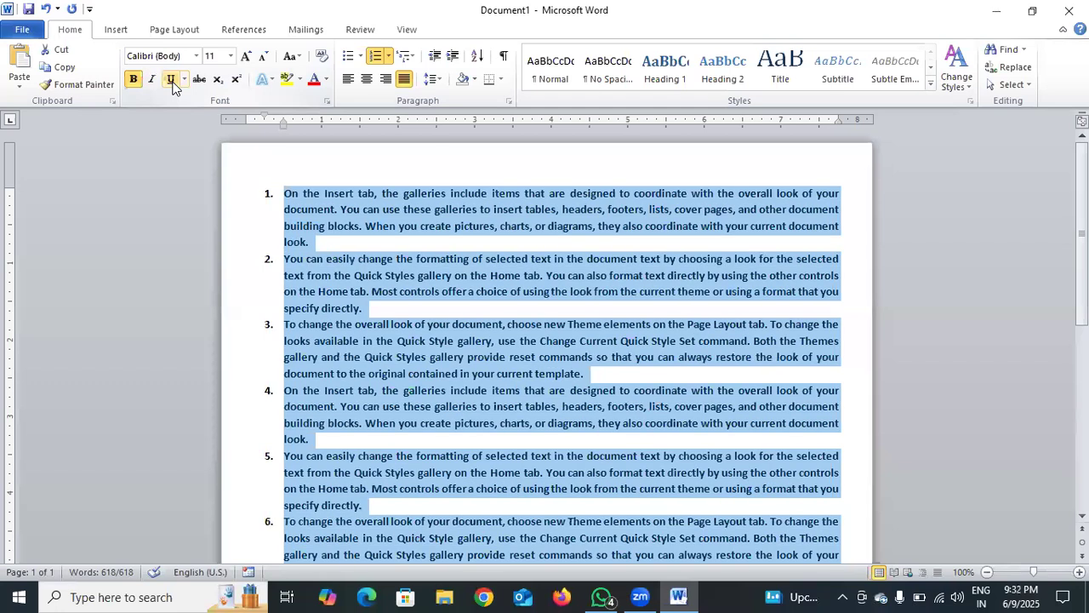
key(ctrl+b)
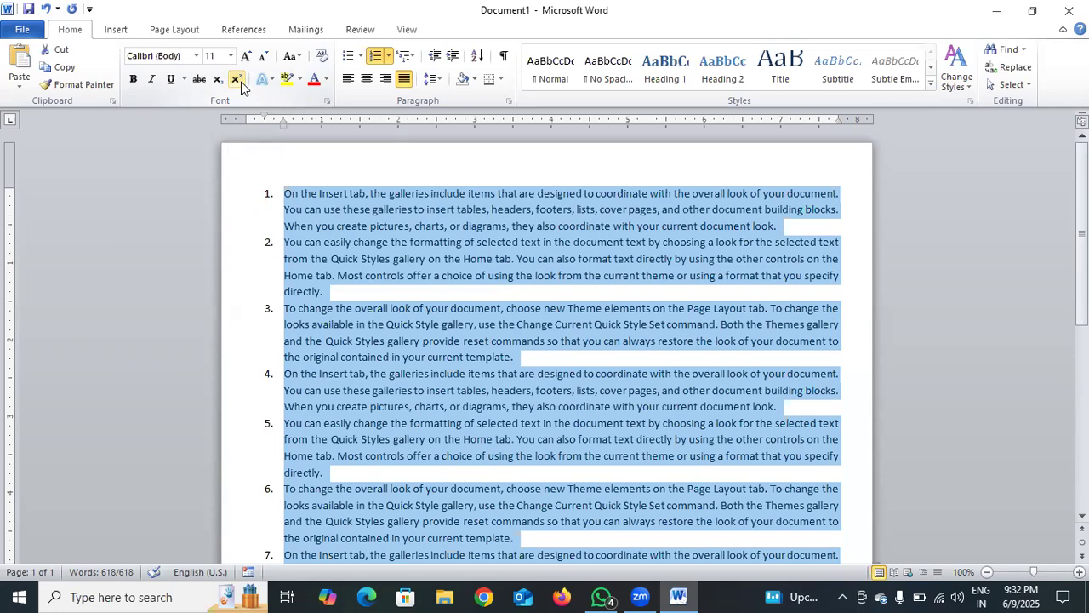
right_click(241, 86)
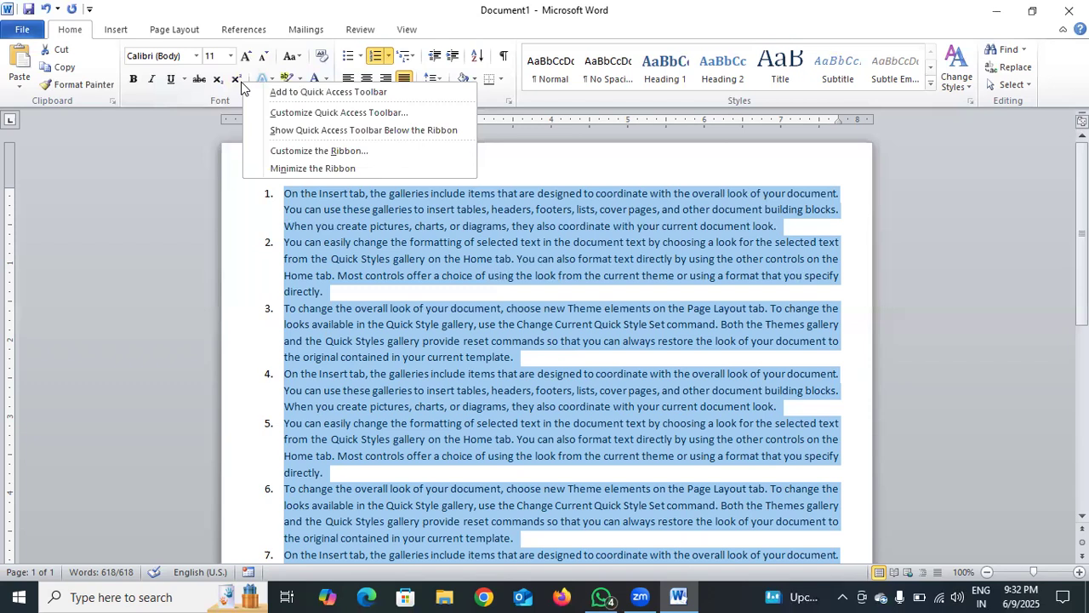
- Try lowercase and UPPERCASE on all the numbered text
click(300, 56)
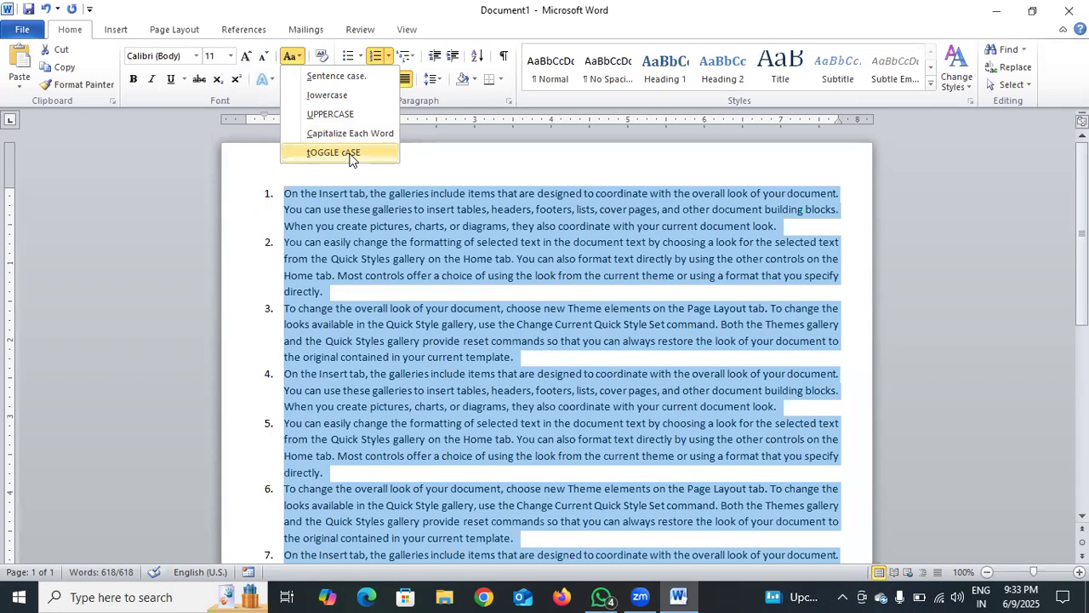
click(349, 99)
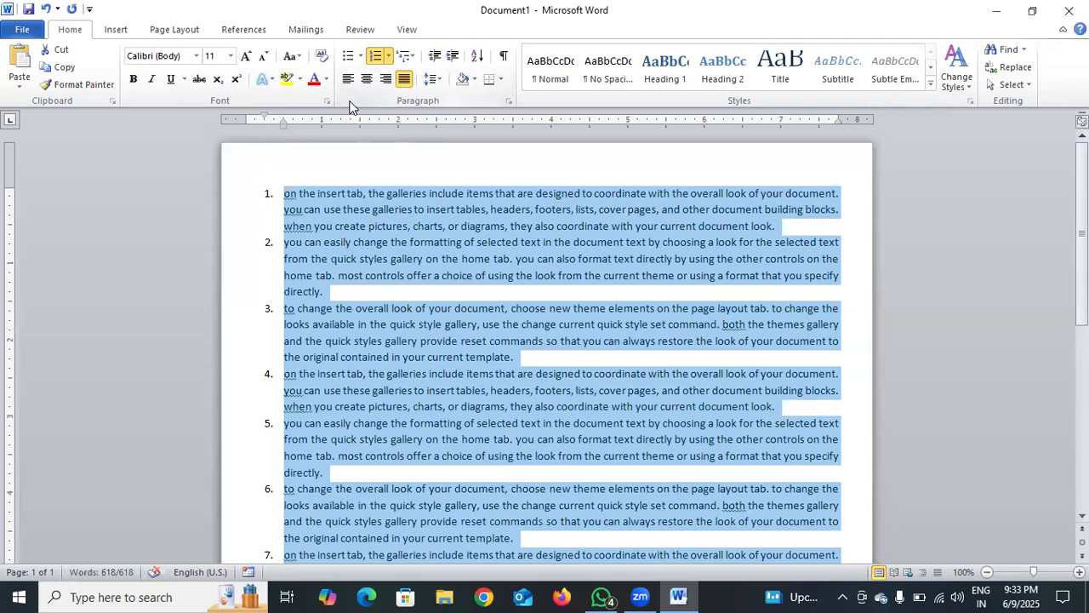
click(303, 59)
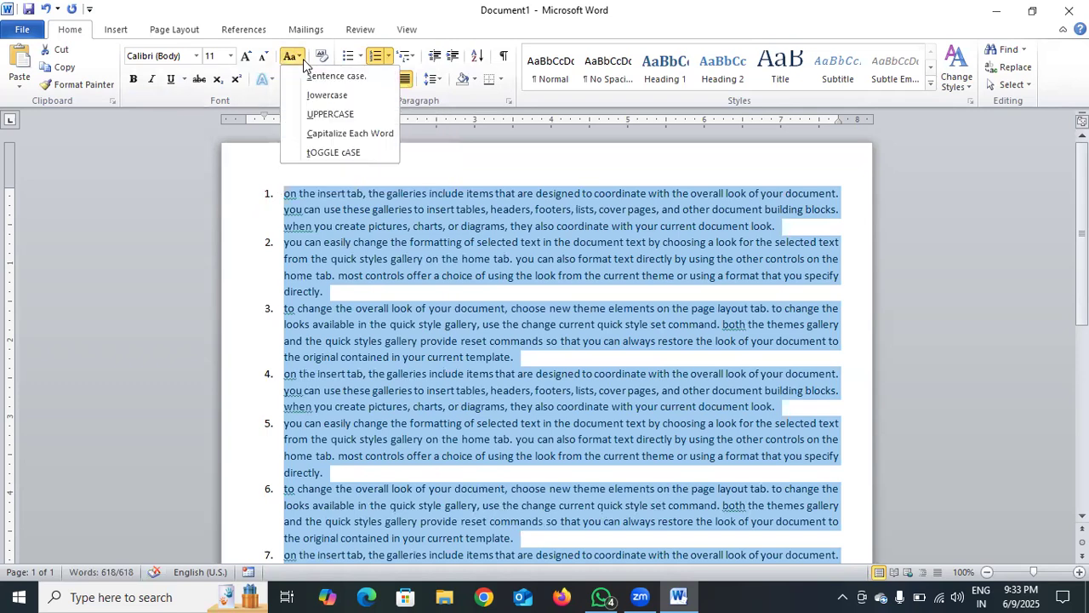
click(324, 115)
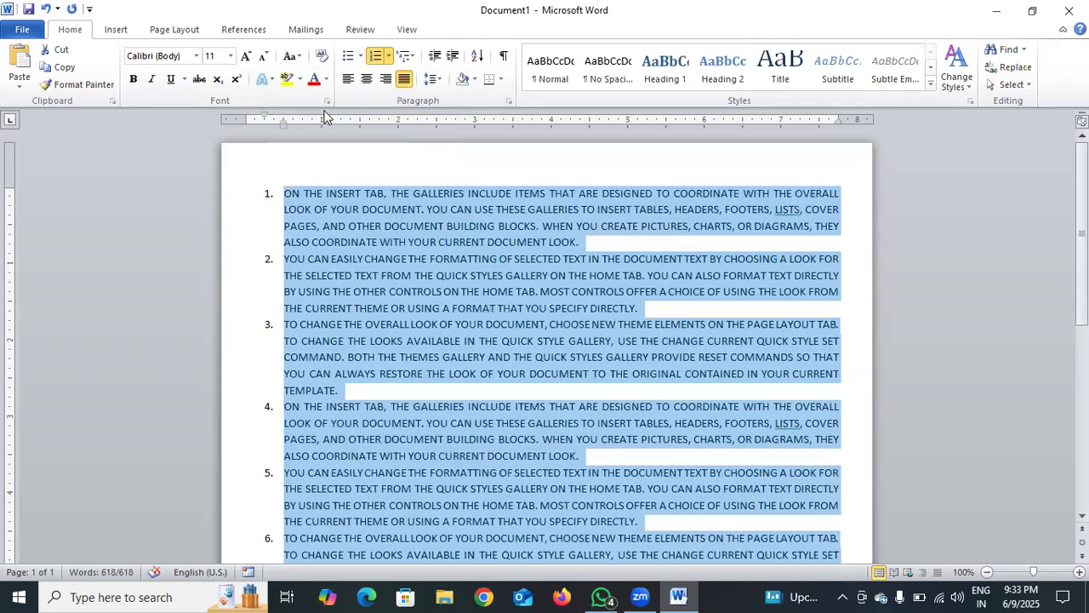
- Try Capitalize Each Word and tOGGLE cASE on all the numbered text
click(302, 60)
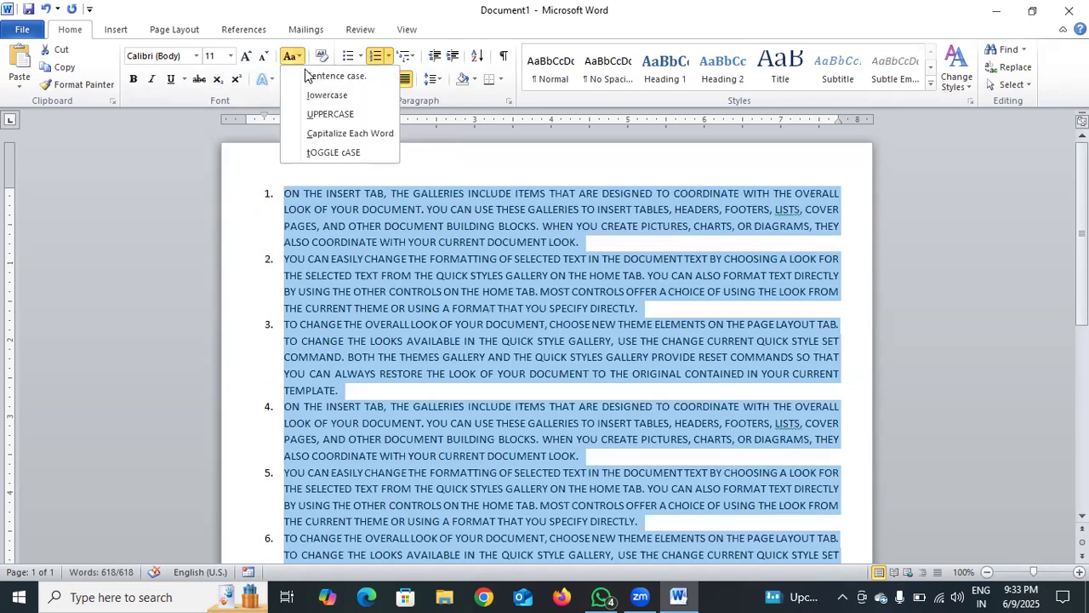
click(327, 133)
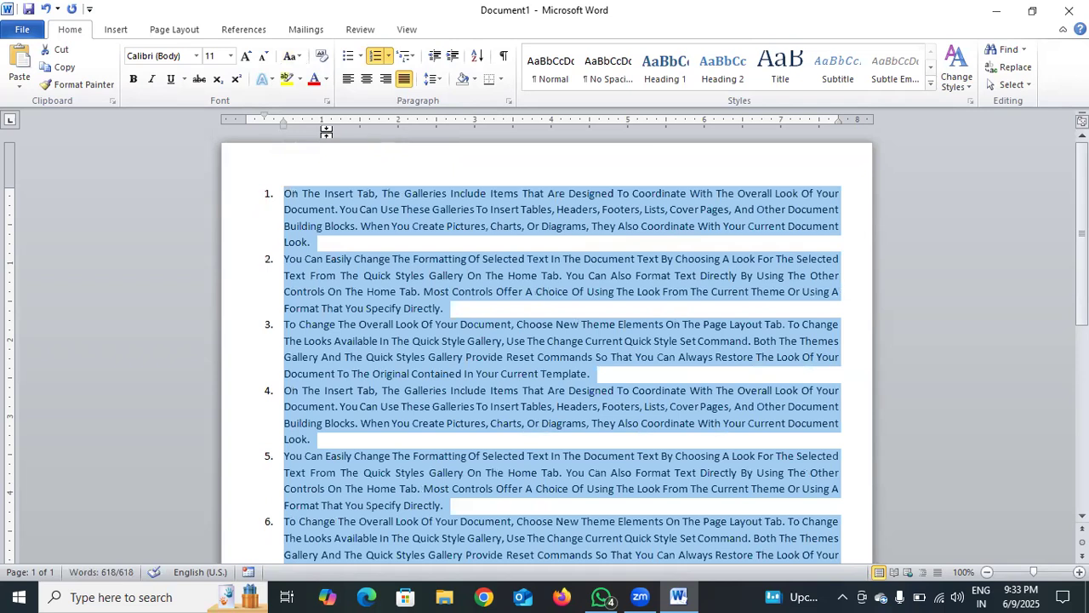
click(304, 60)
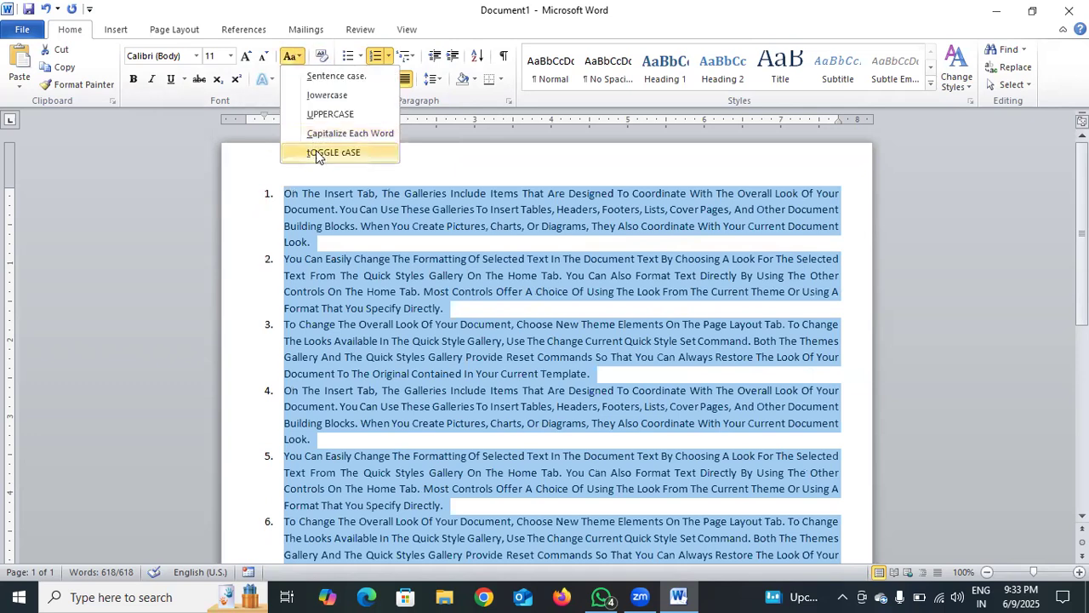
click(316, 149)
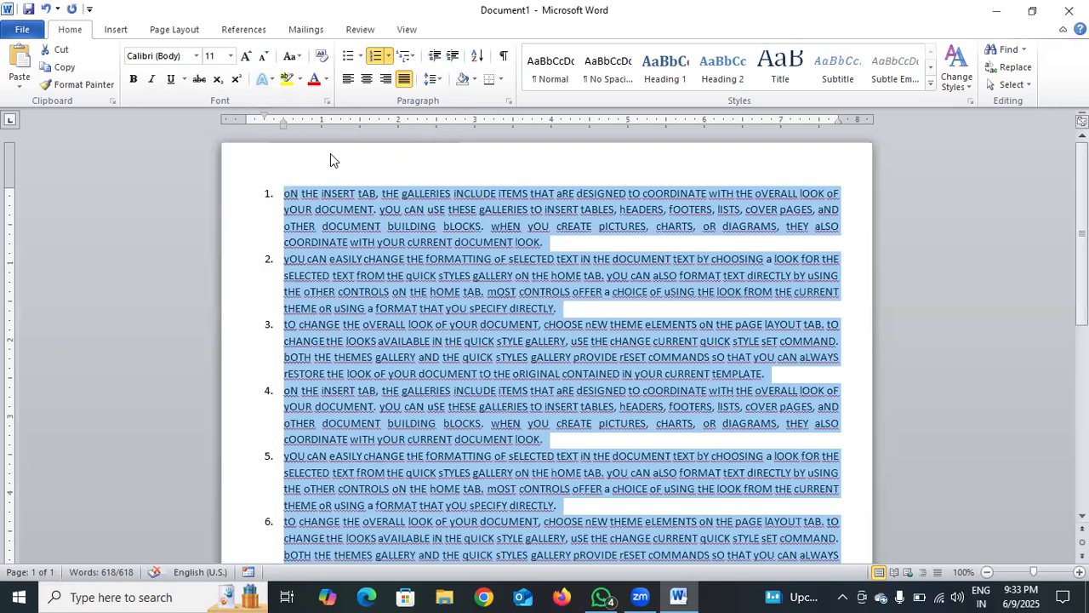
- Convert all the numbered text to Sentence case
click(298, 60)
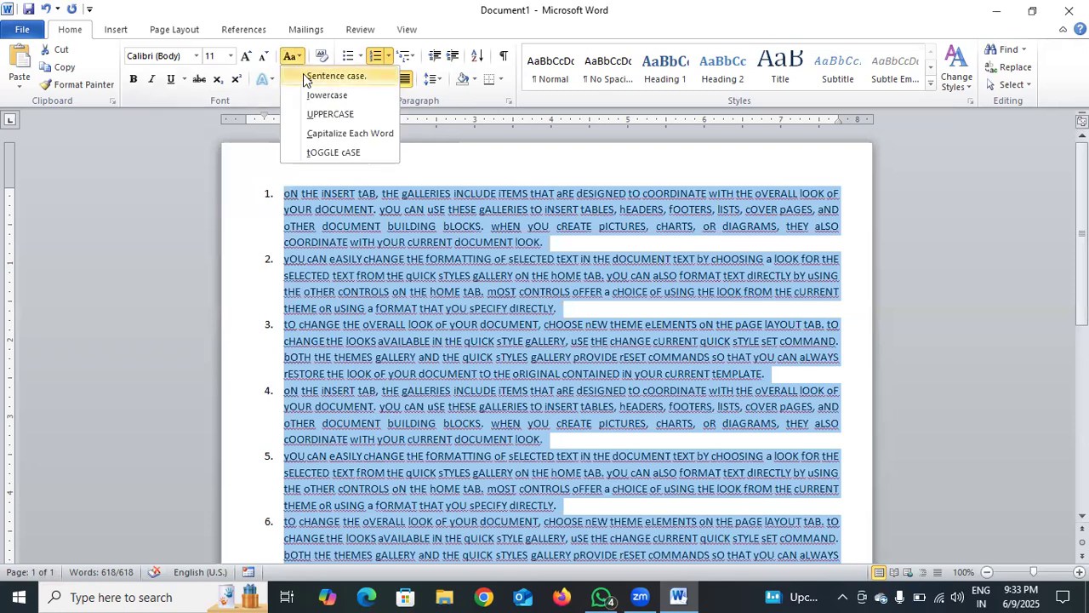
click(304, 76)
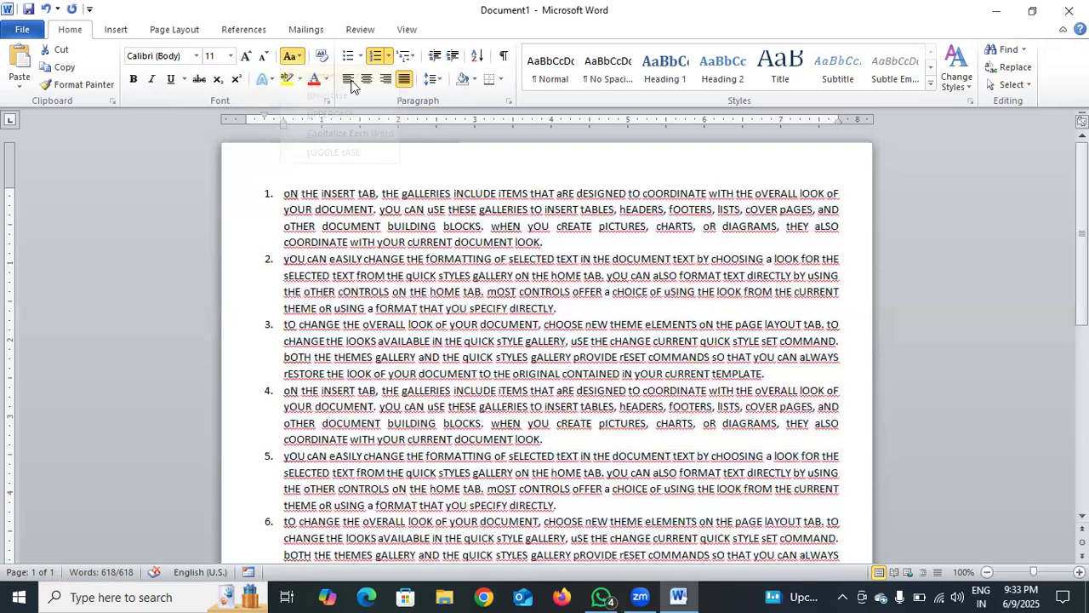
key(ctrl+z)
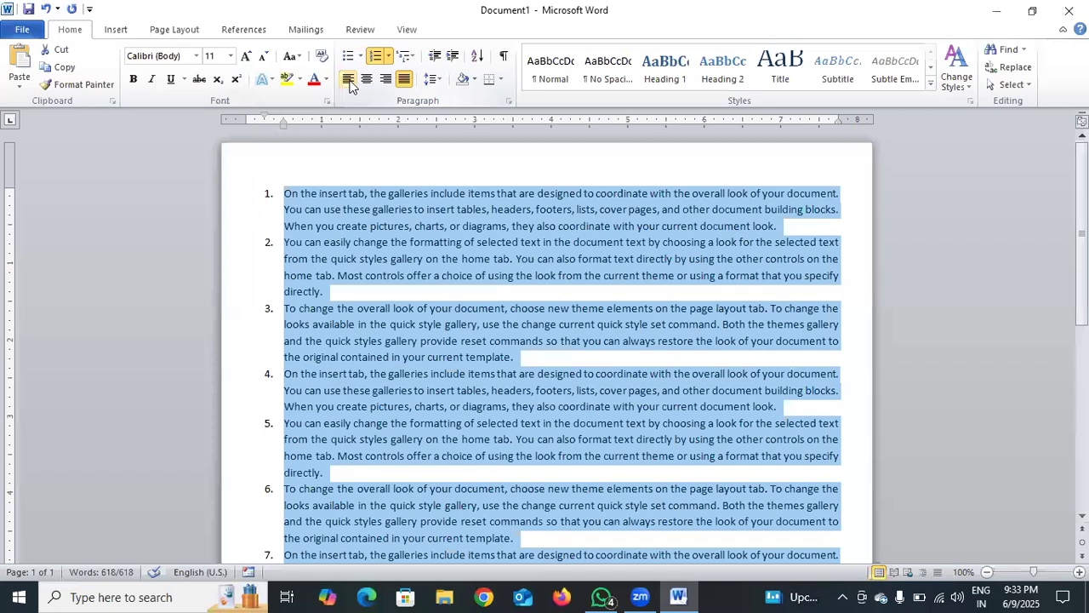
- Try left, centre and right alignment on all the numbered paragraphs, and return them to justified alignment
click(349, 80)
click(366, 79)
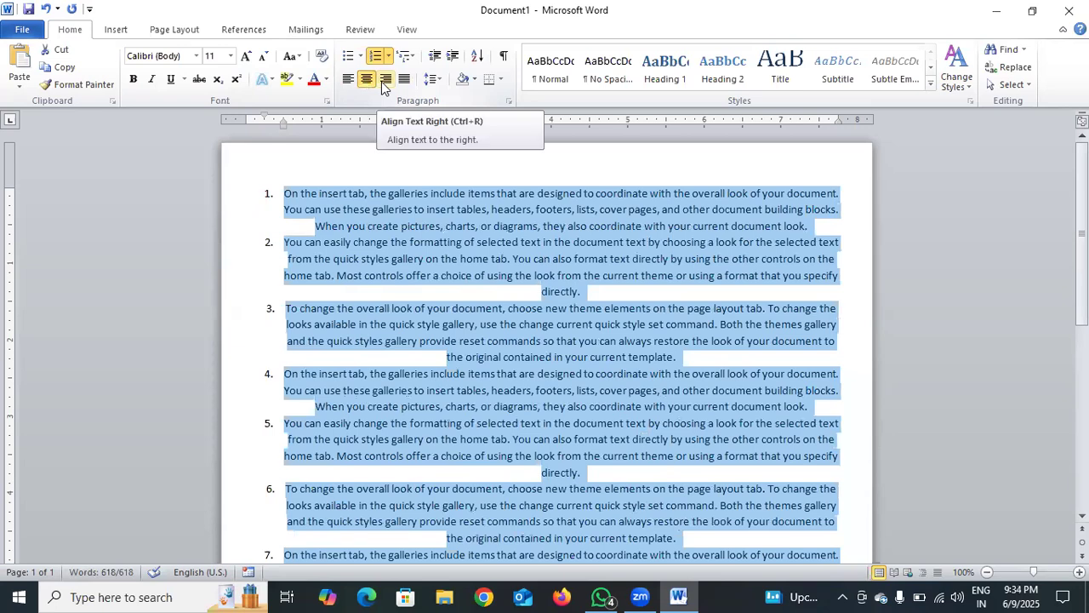
click(383, 79)
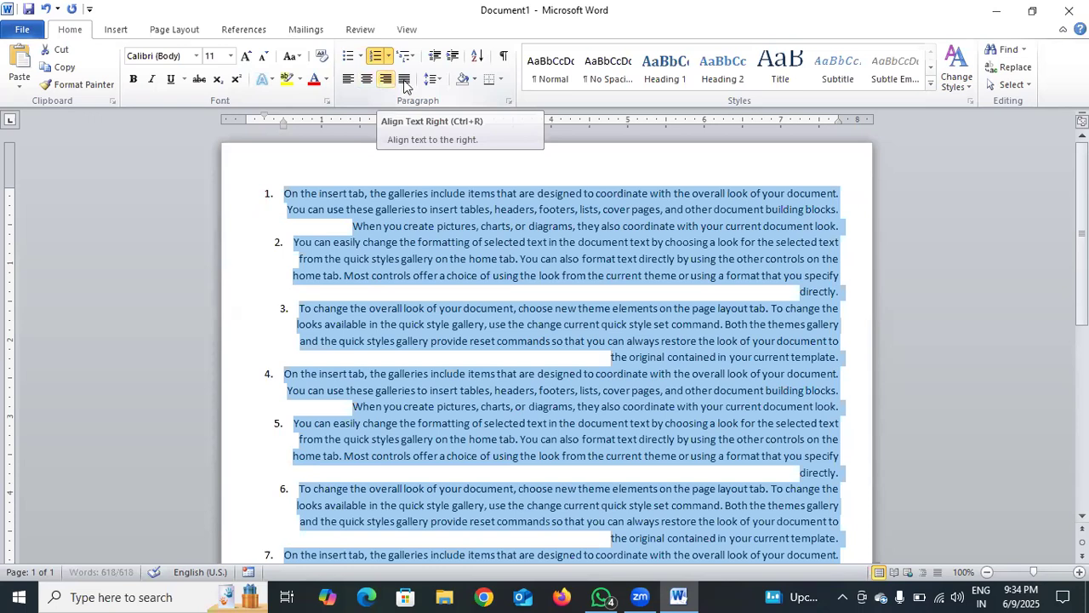
click(405, 79)
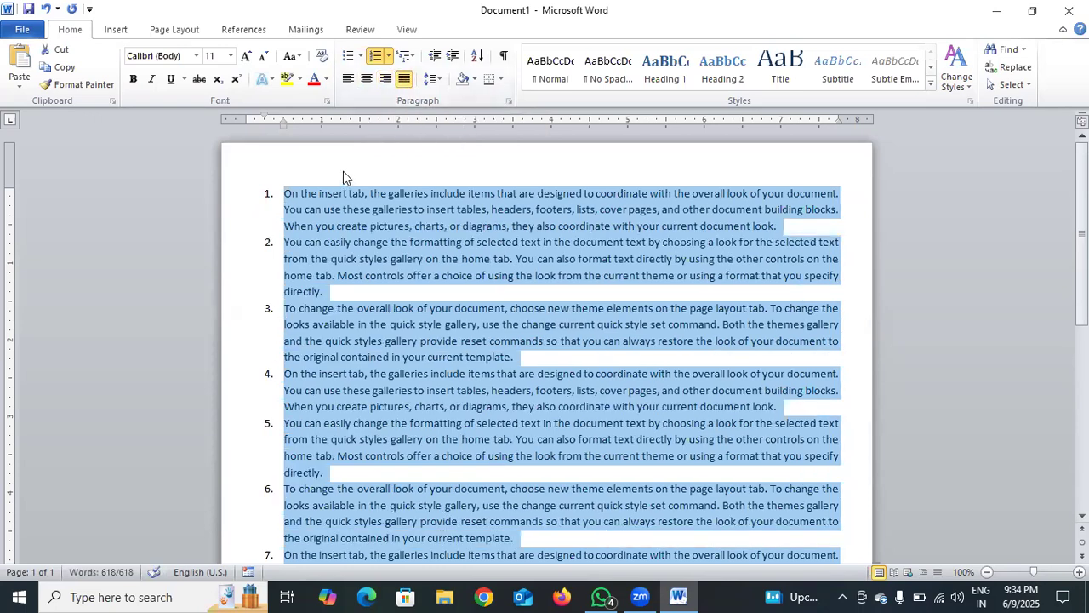
click(367, 79)
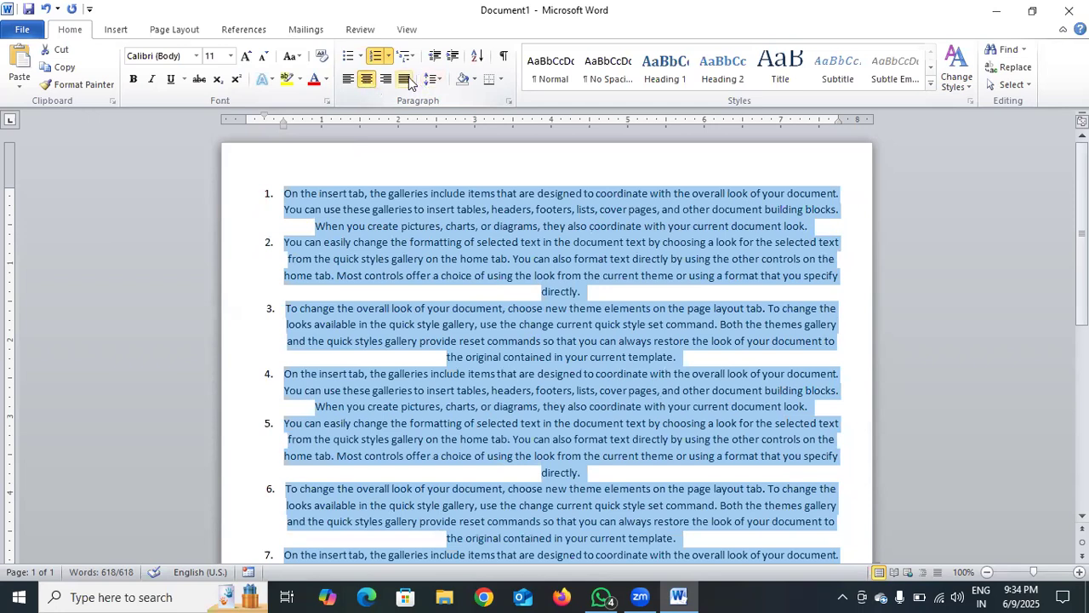
click(405, 79)
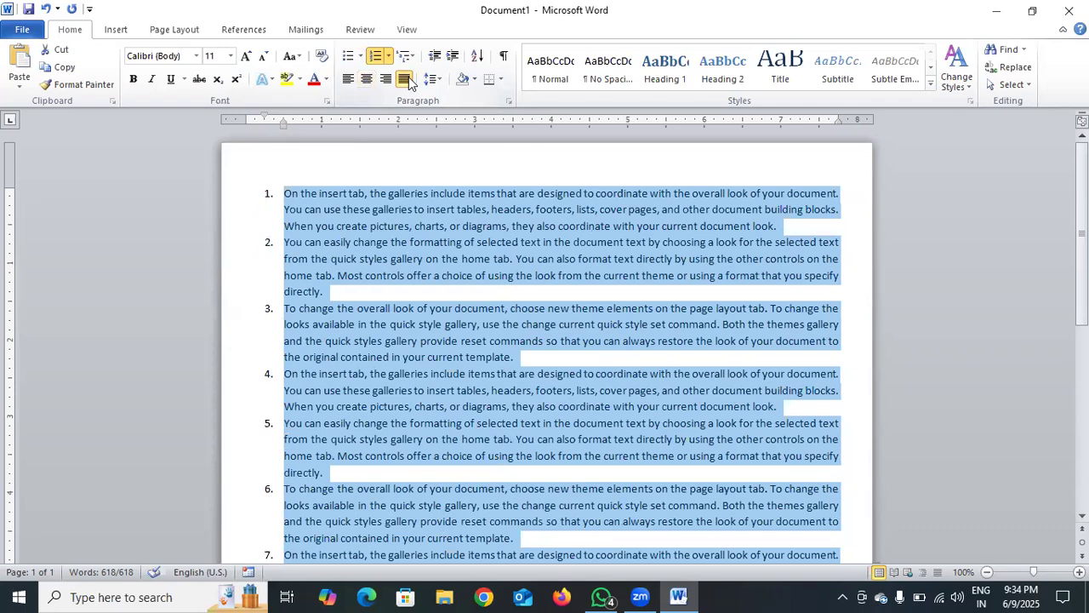
- Set the line spacing of all the numbered paragraphs to 1.0 and open the paragraph shading colours
click(439, 80)
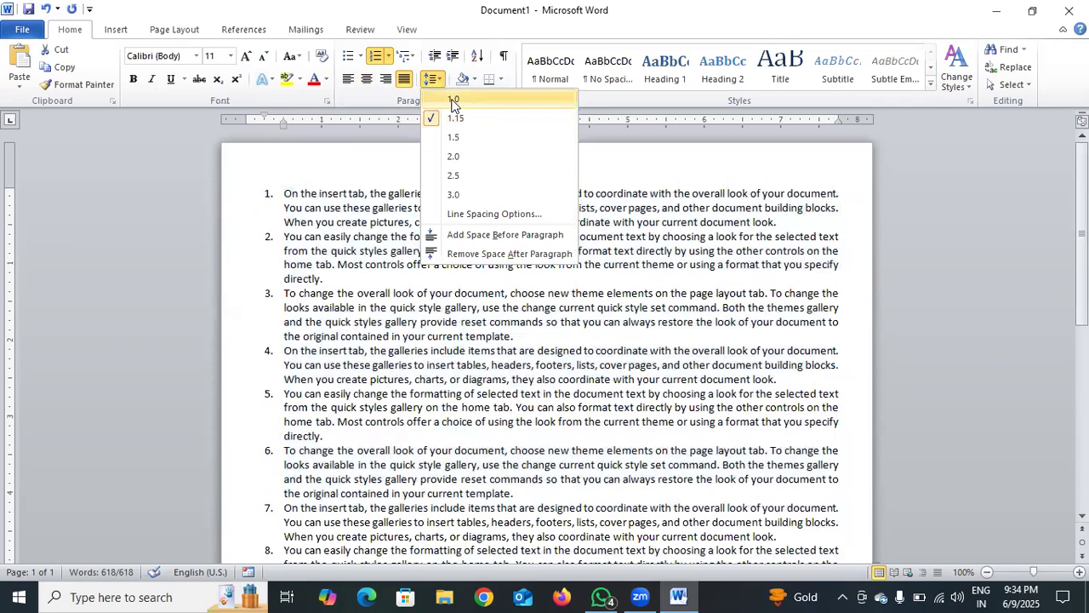
click(452, 100)
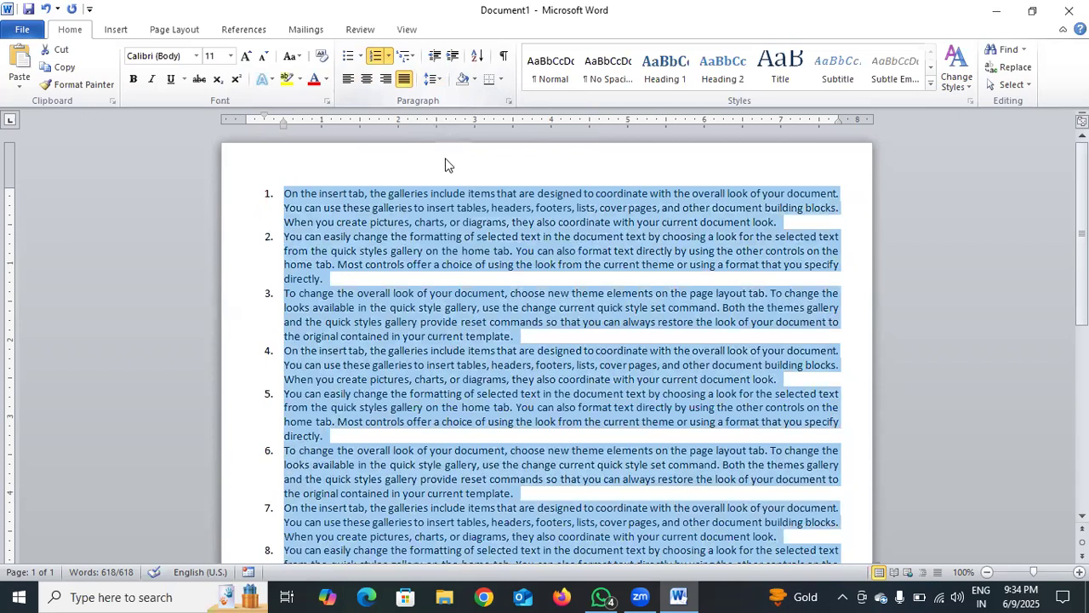
key(alt+h)
key(k)
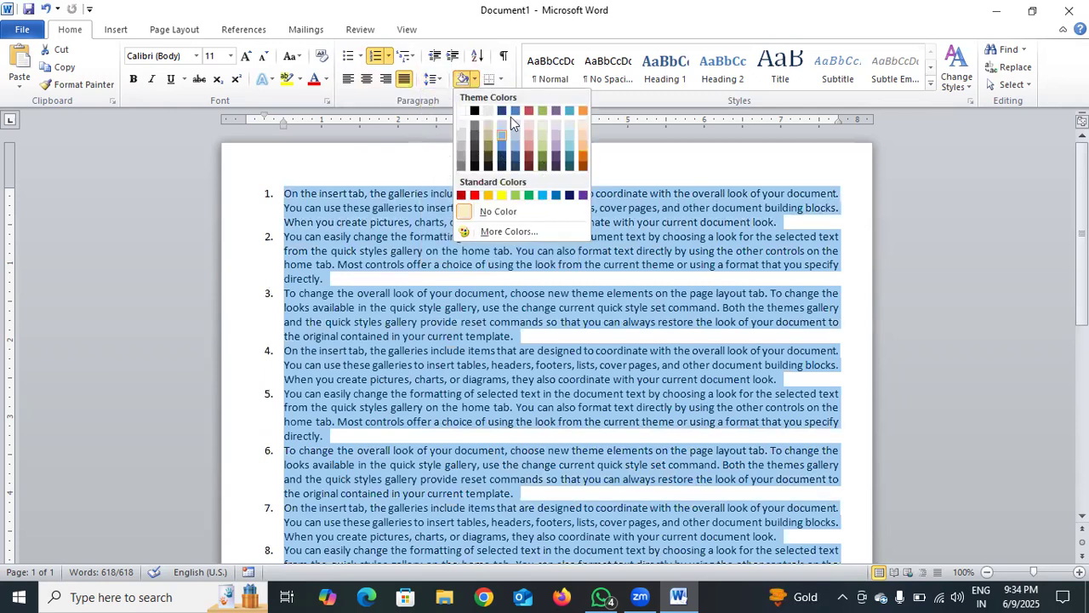
- Apply All Borders to the selected paragraphs and check the borders down the page
click(500, 80)
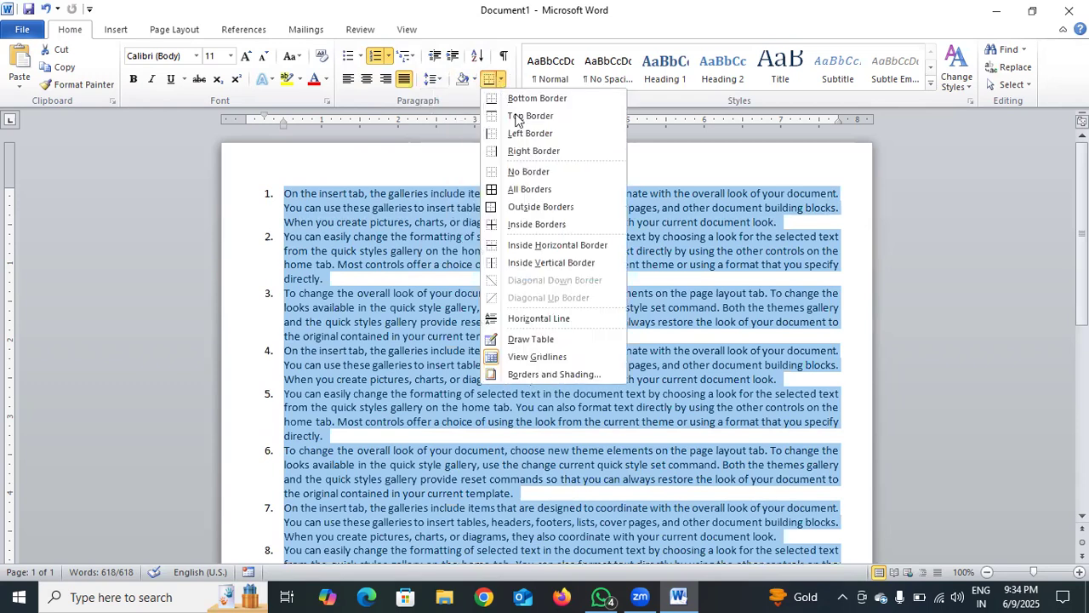
click(521, 189)
scroll(514, 295, down, 8)
scroll(516, 290, down, 1)
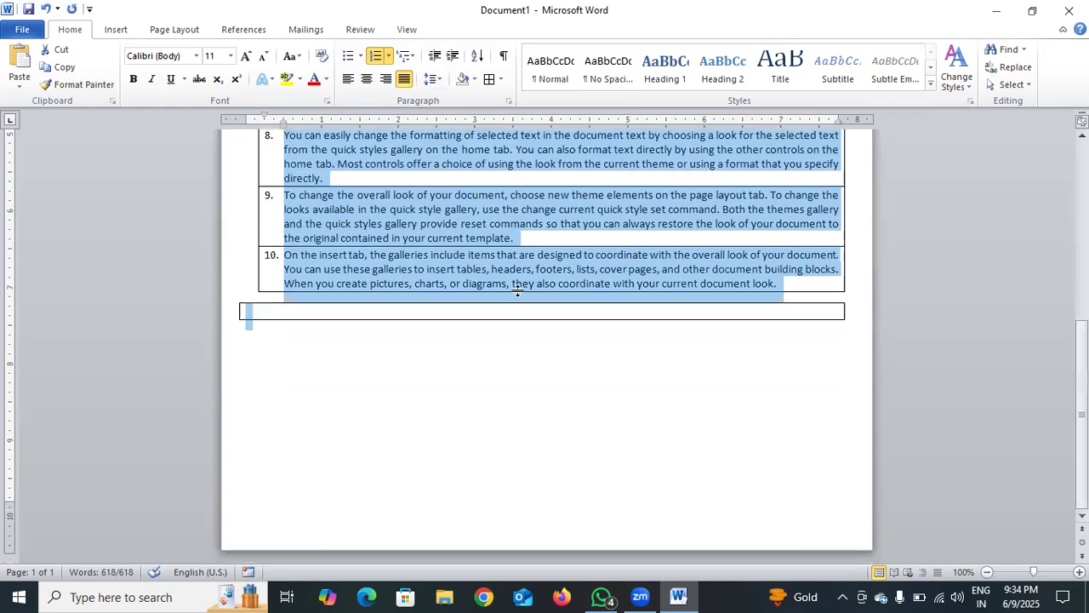
scroll(516, 290, up, 4)
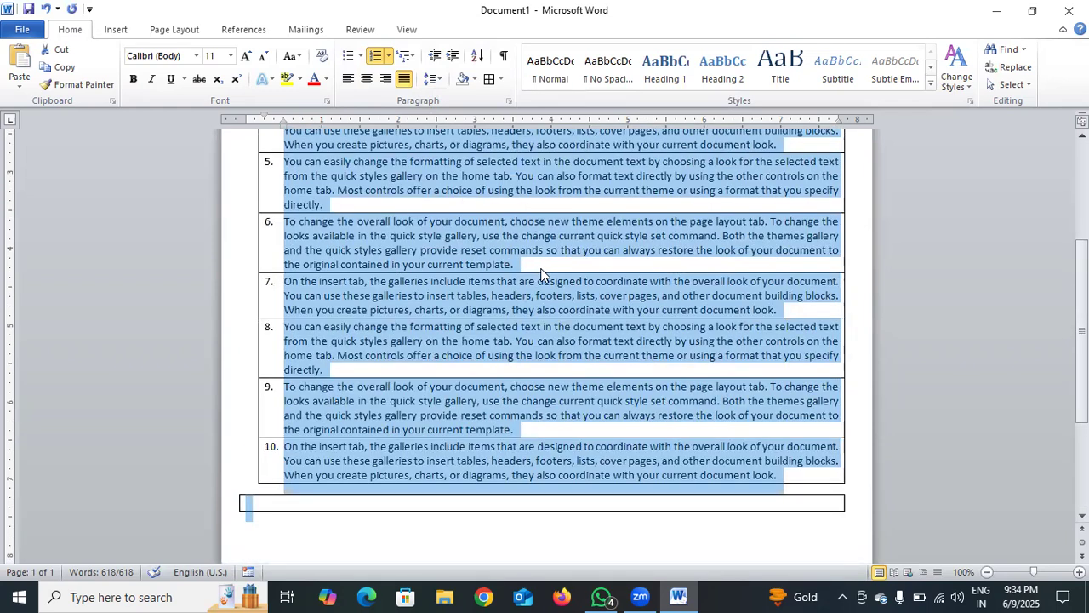
scroll(539, 274, up, 6)
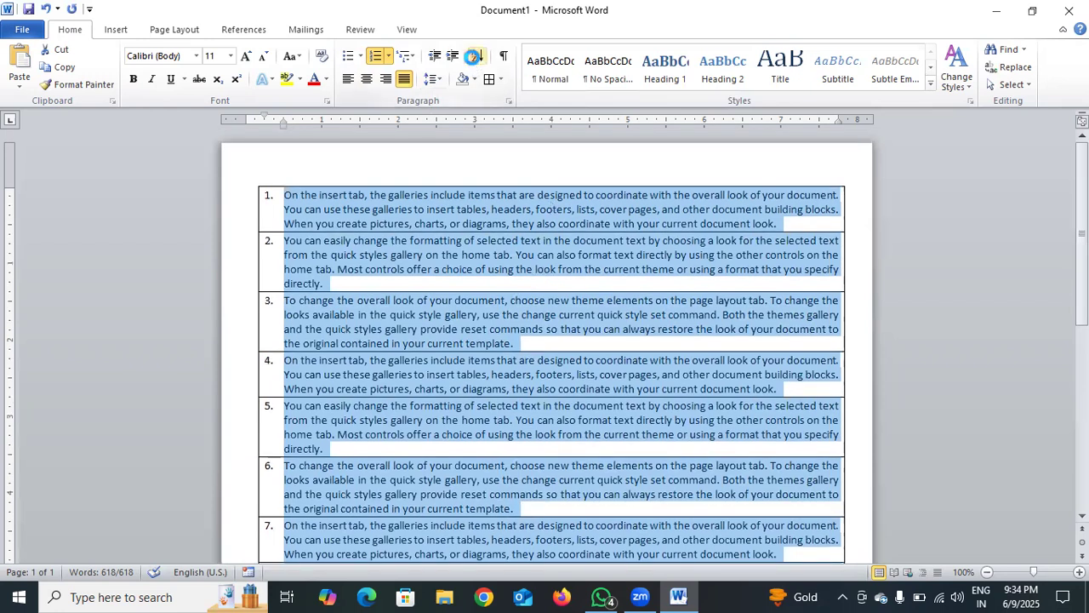
- Sort the selected paragraphs as text in ascending order with no header row, and check the new order
click(475, 58)
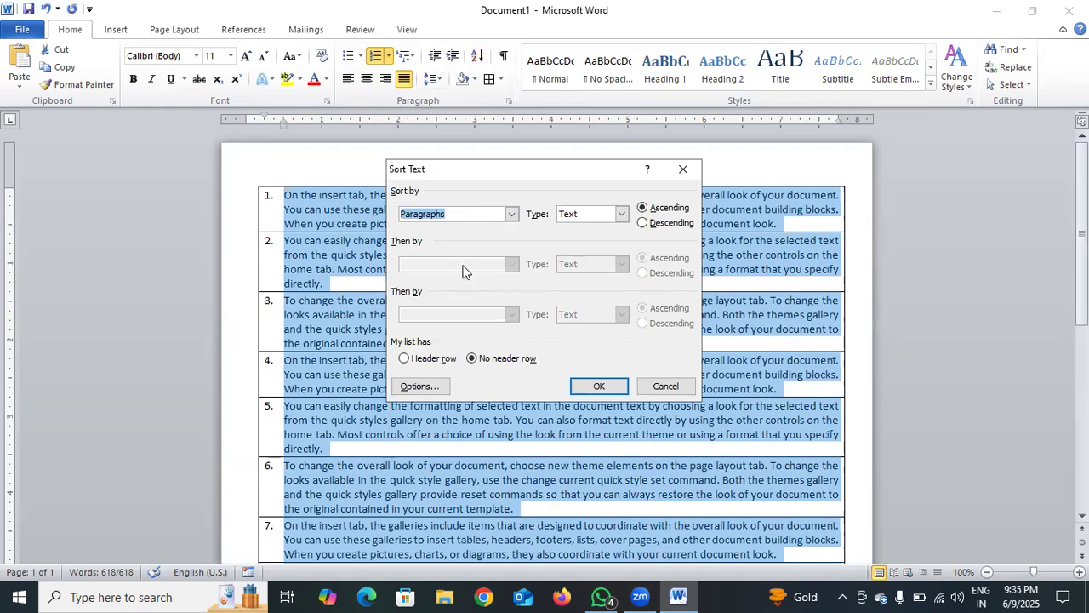
click(593, 387)
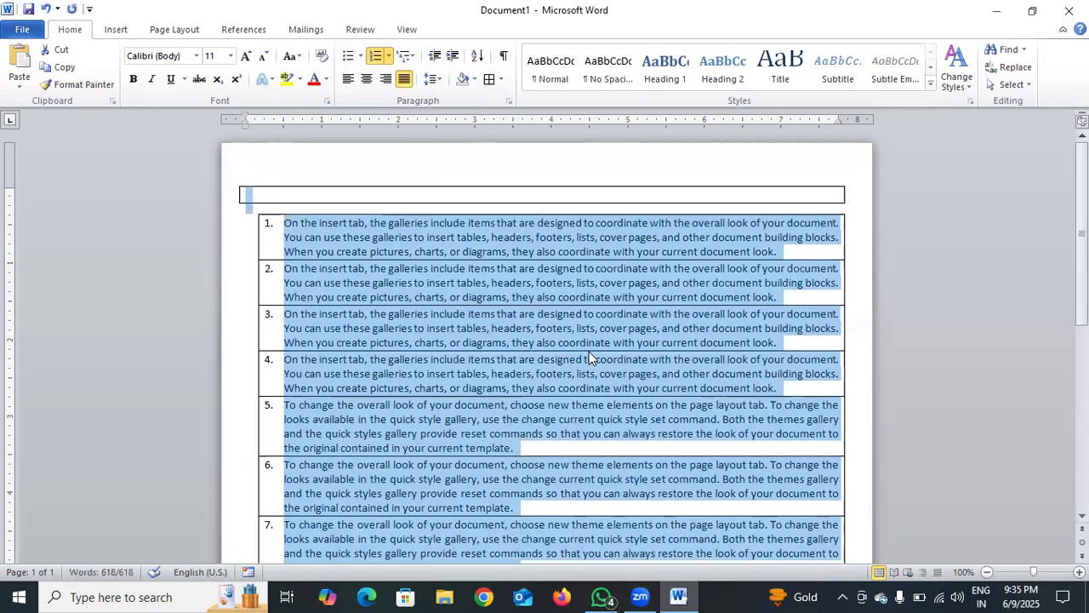
scroll(589, 356, down, 3)
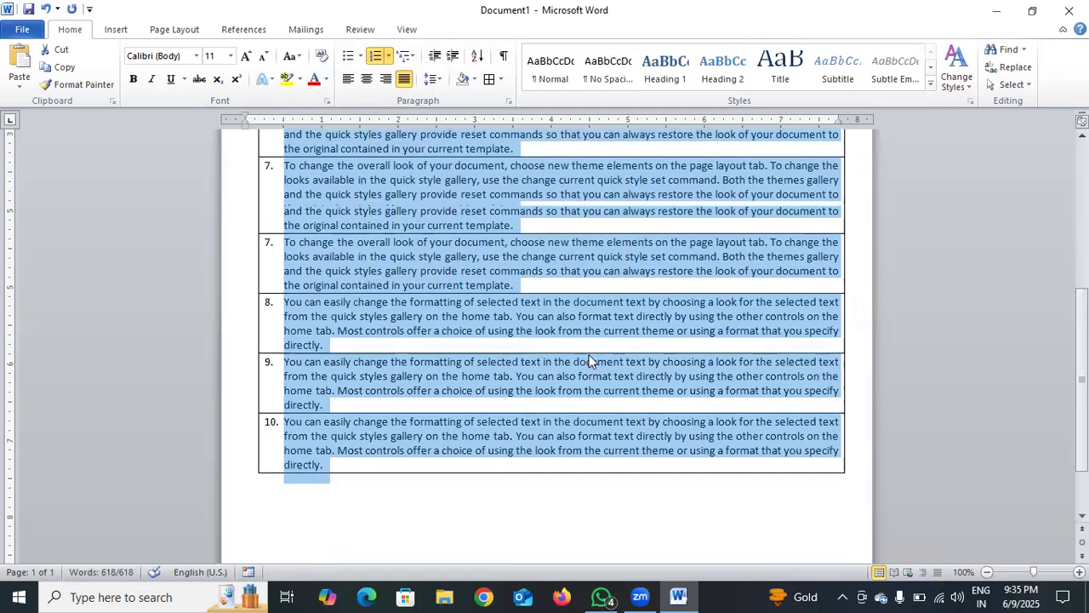
scroll(592, 361, up, 7)
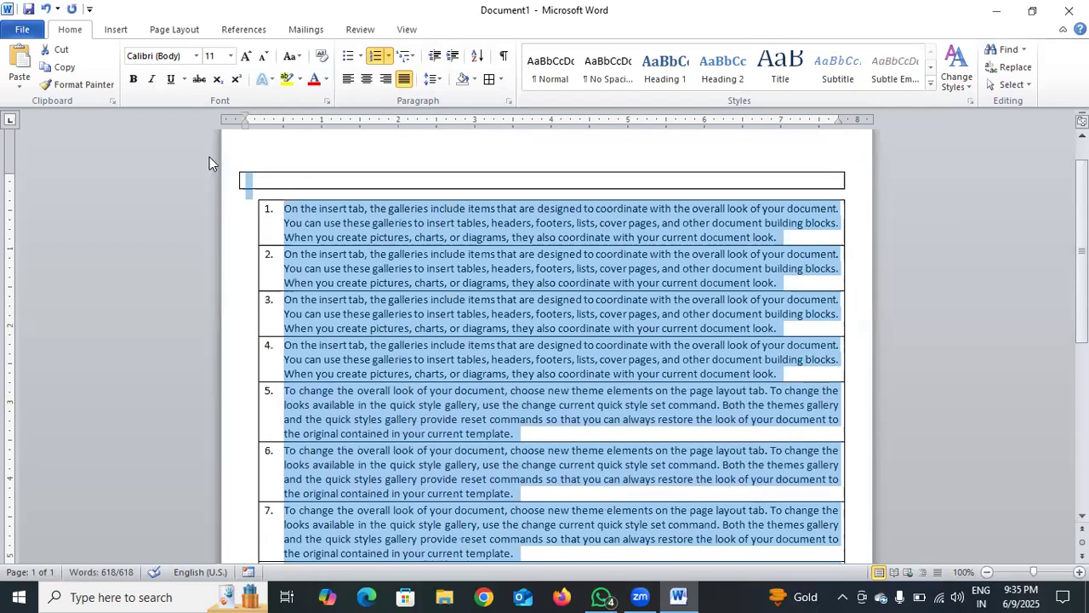
scroll(626, 242, up, 1)
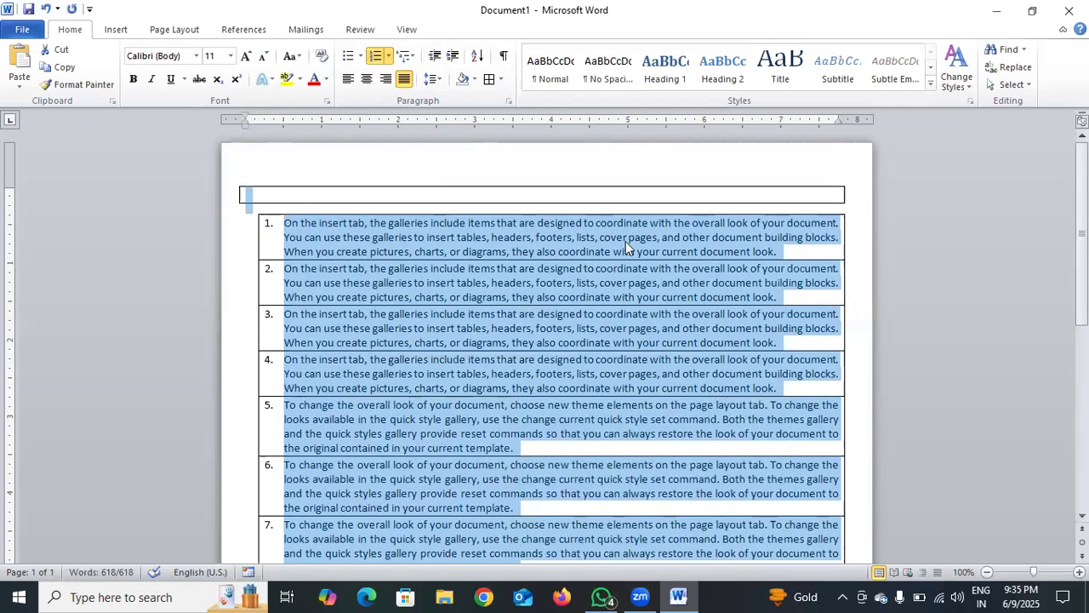